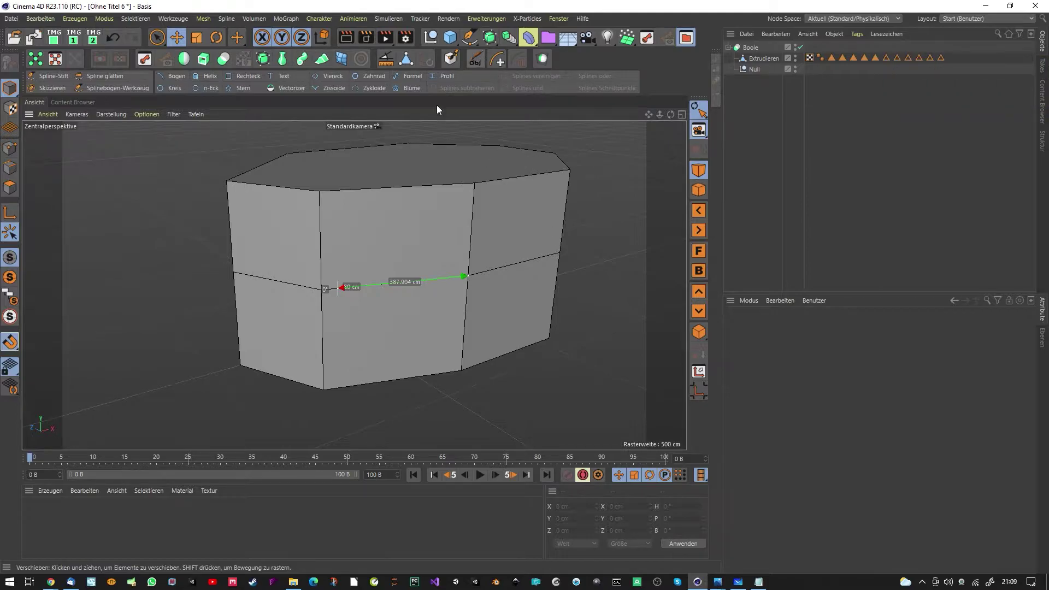
Step: Start a new measurement with Measure & Construct, replacing the dimension on the body's horizontal edge
{"action": "left_click", "coordinate": [386, 58]}
{"action": "left_click", "coordinate": [758, 364]}
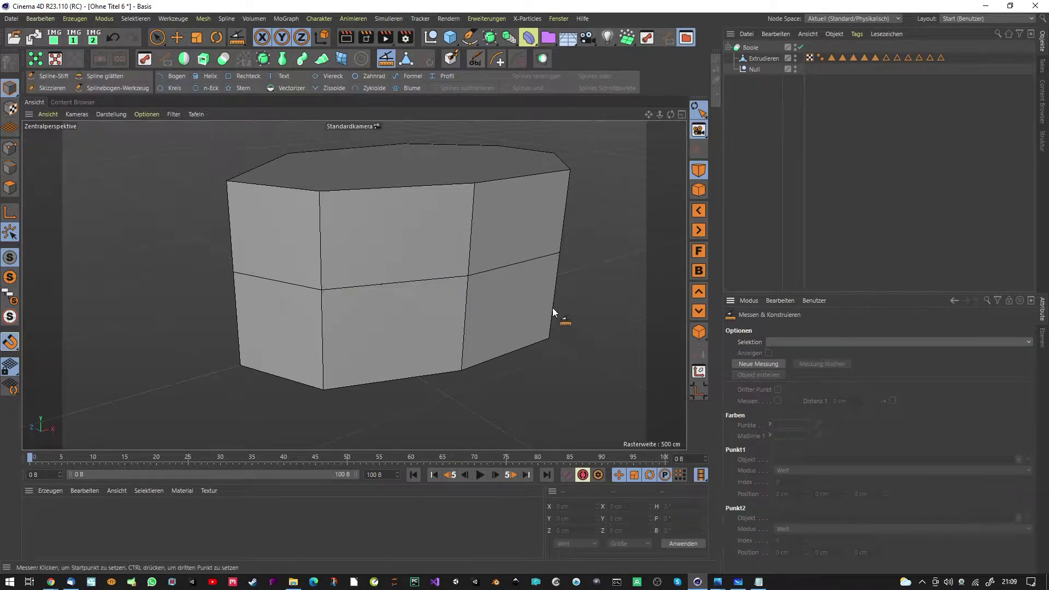
{"action": "left_click_drag", "start_coordinate": [554, 312], "coordinate": [498, 282], "text": "alt"}
{"action": "left_click_drag", "start_coordinate": [533, 198], "coordinate": [385, 250], "text": "alt"}
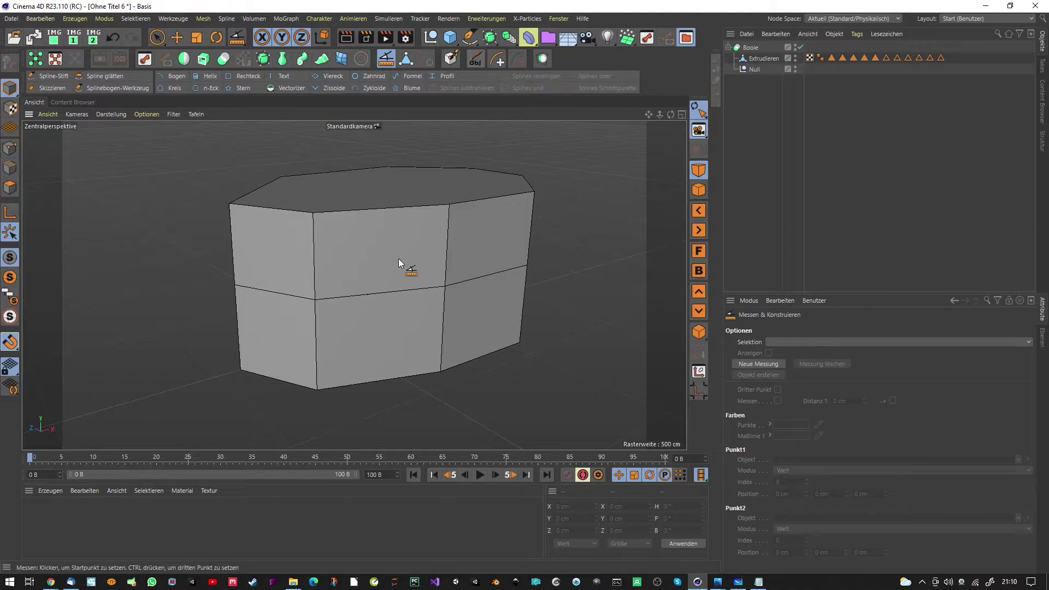
{"action": "mouse_move", "coordinate": [398, 258]}
{"action": "left_mouse_down", "text": "alt"}
{"action": "mouse_move", "coordinate": [430, 252]}
{"action": "mouse_move", "coordinate": [428, 241]}
{"action": "mouse_move", "coordinate": [435, 253]}
{"action": "mouse_move", "coordinate": [375, 247]}
{"action": "mouse_move", "coordinate": [412, 232]}
{"action": "mouse_move", "coordinate": [415, 269]}
{"action": "left_mouse_up", "text": "alt"}
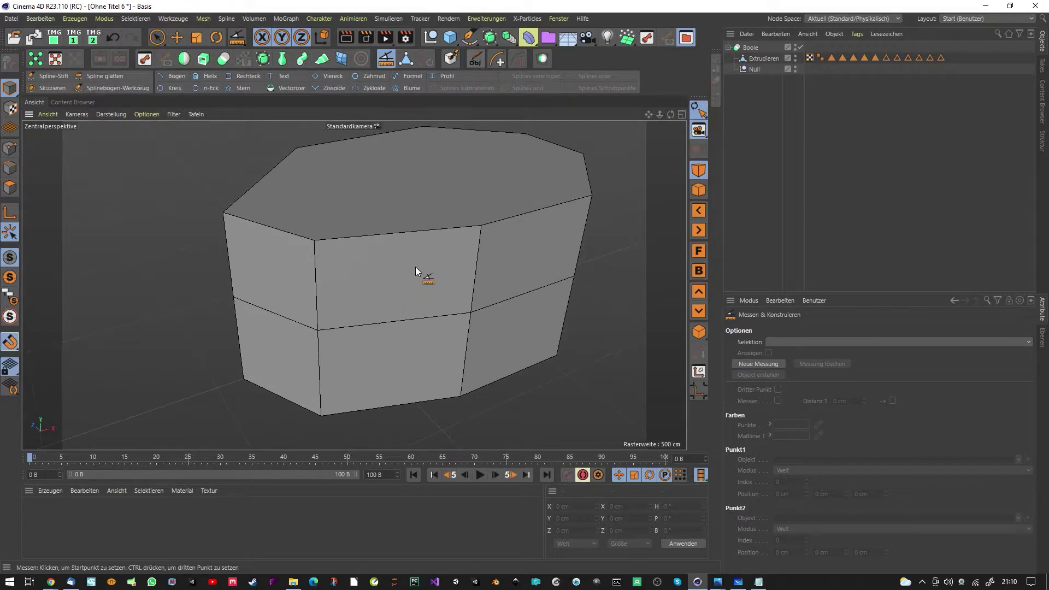
{"action": "mouse_move", "coordinate": [415, 266]}
{"action": "left_mouse_down", "text": "alt"}
{"action": "mouse_move", "coordinate": [427, 255]}
{"action": "mouse_move", "coordinate": [420, 247]}
{"action": "left_mouse_up", "text": "alt"}
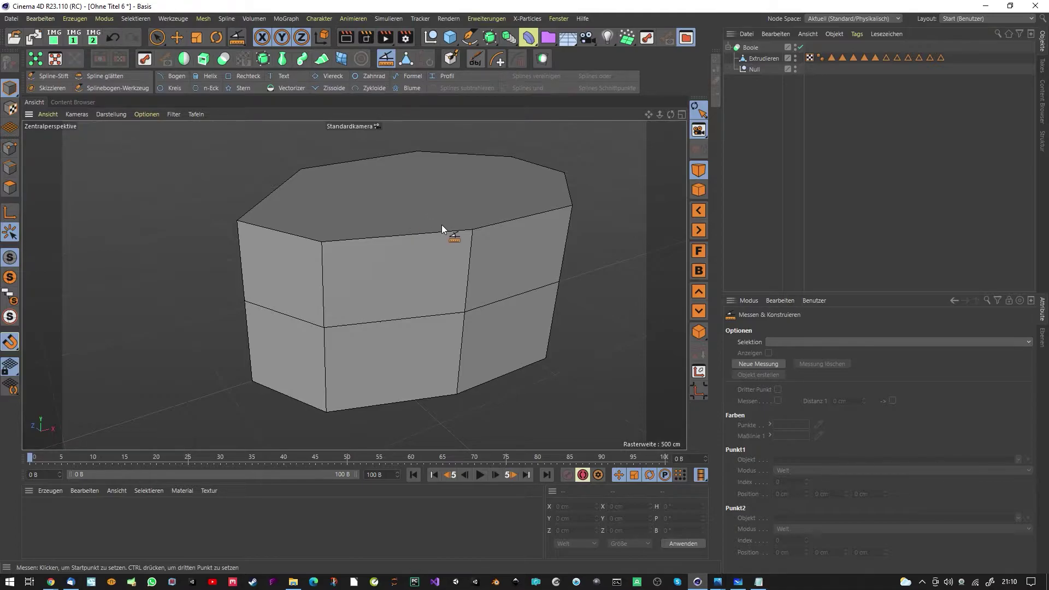
{"action": "left_click_drag", "start_coordinate": [422, 231], "coordinate": [386, 227], "text": "alt"}
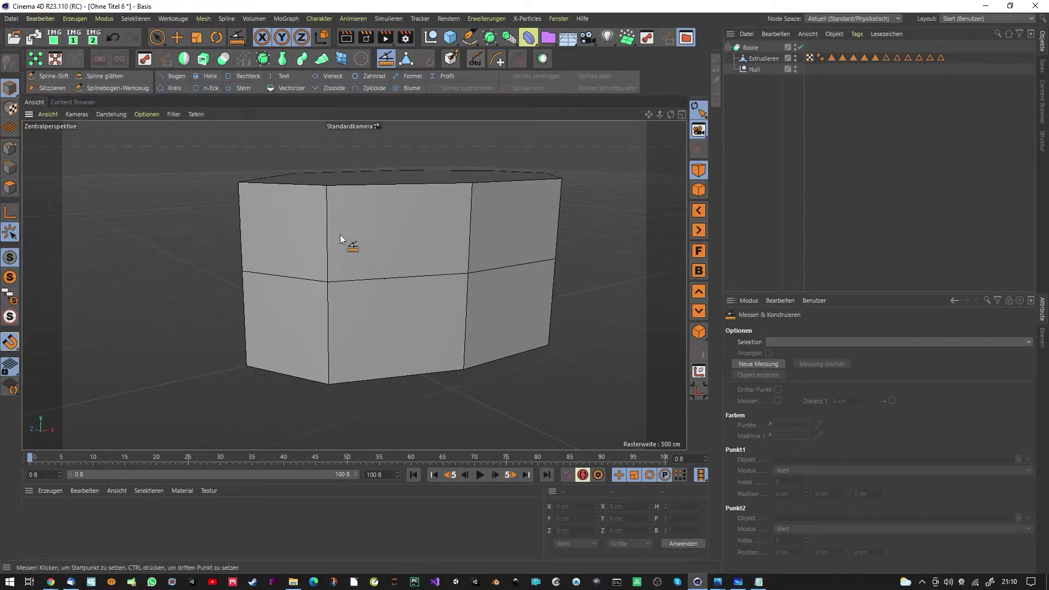
{"action": "mouse_move", "coordinate": [373, 219]}
{"action": "left_mouse_down", "text": "alt"}
{"action": "mouse_move", "coordinate": [358, 214]}
{"action": "mouse_move", "coordinate": [381, 218]}
{"action": "mouse_move", "coordinate": [373, 231]}
{"action": "left_mouse_up", "text": "alt"}
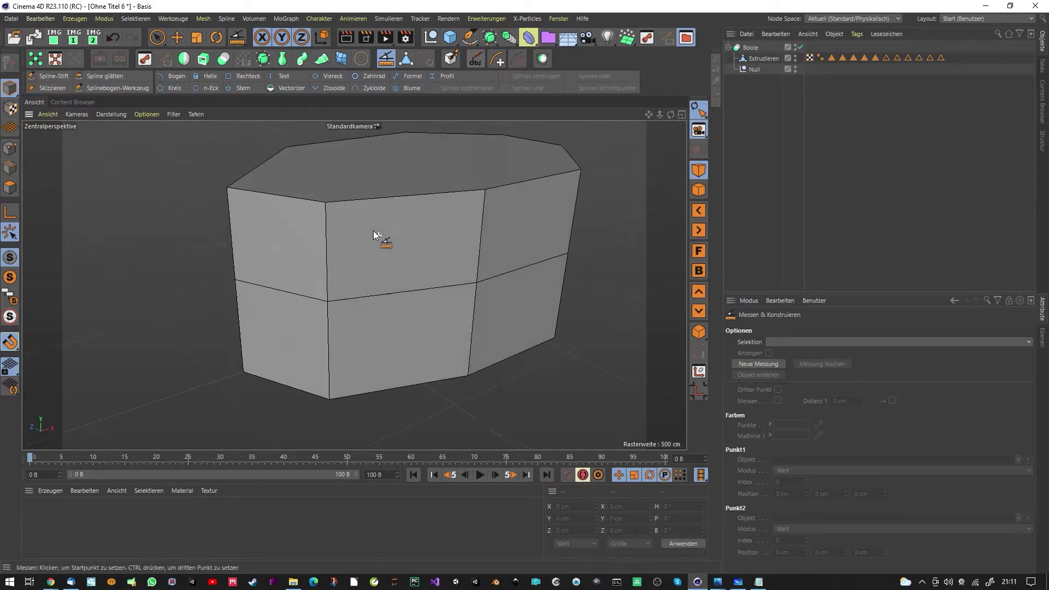
Step: Add a cube sized 60 cm in X, 150 cm in Y and 100 cm in Z, and convert it to a polygon object
{"action": "left_click", "coordinate": [450, 37]}
{"action": "double_click", "coordinate": [792, 366]}
{"action": "type", "text": "150"}
{"action": "key", "text": "Return"}
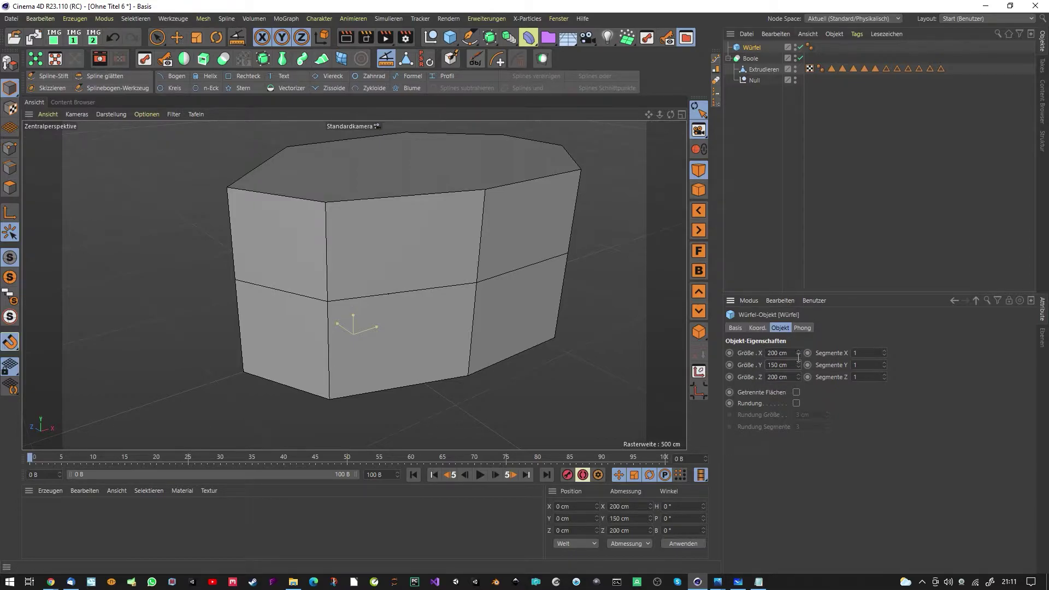
{"action": "double_click", "coordinate": [778, 352]}
{"action": "type", "text": "60"}
{"action": "key", "text": "Return"}
{"action": "left_click_drag", "start_coordinate": [790, 377], "coordinate": [669, 372]}
{"action": "type", "text": "100"}
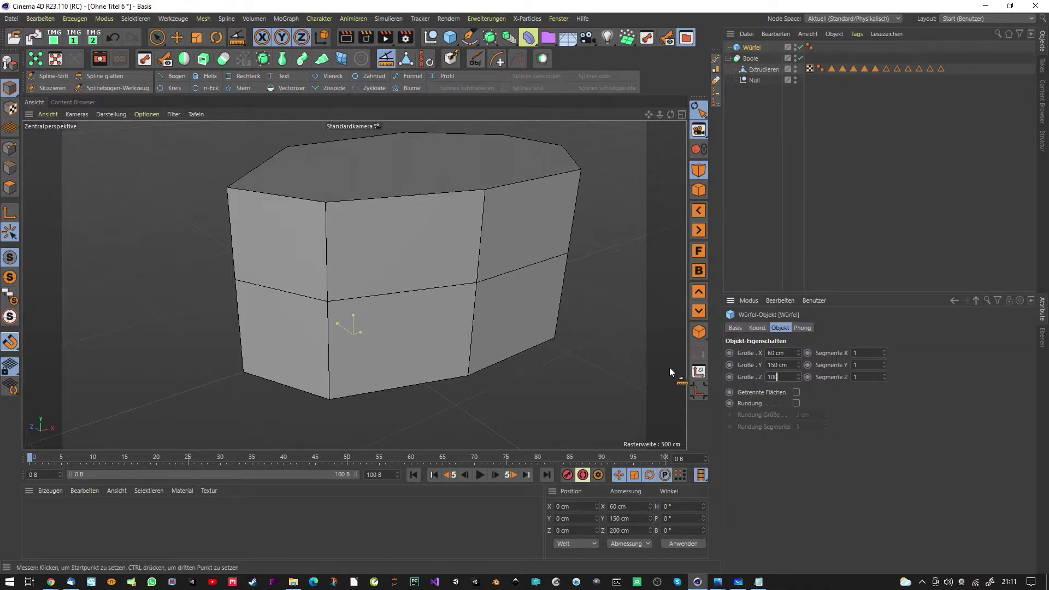
{"action": "key", "text": "Return"}
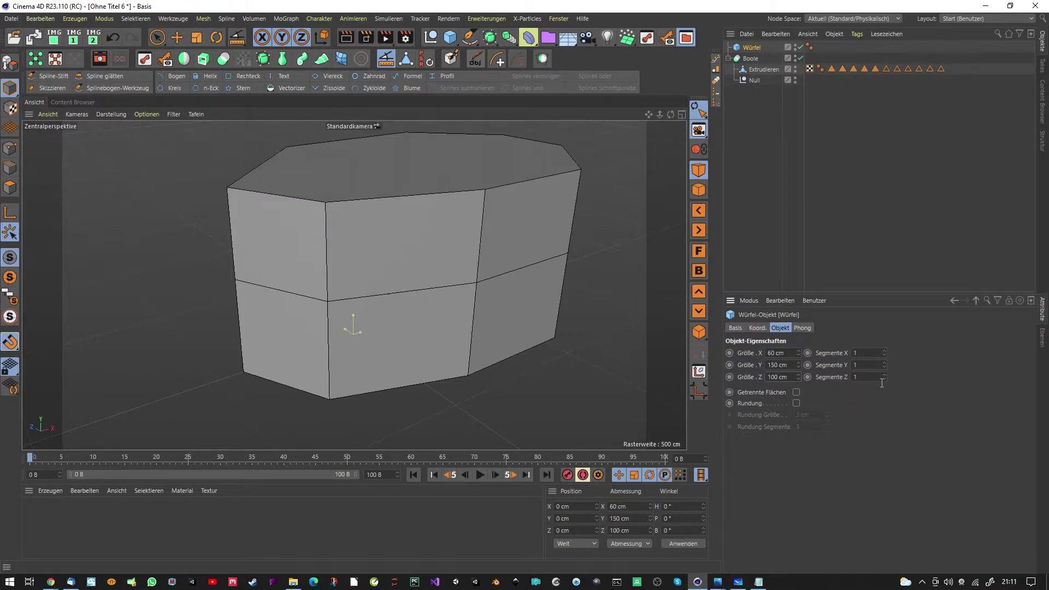
{"action": "left_click", "coordinate": [10, 63]}
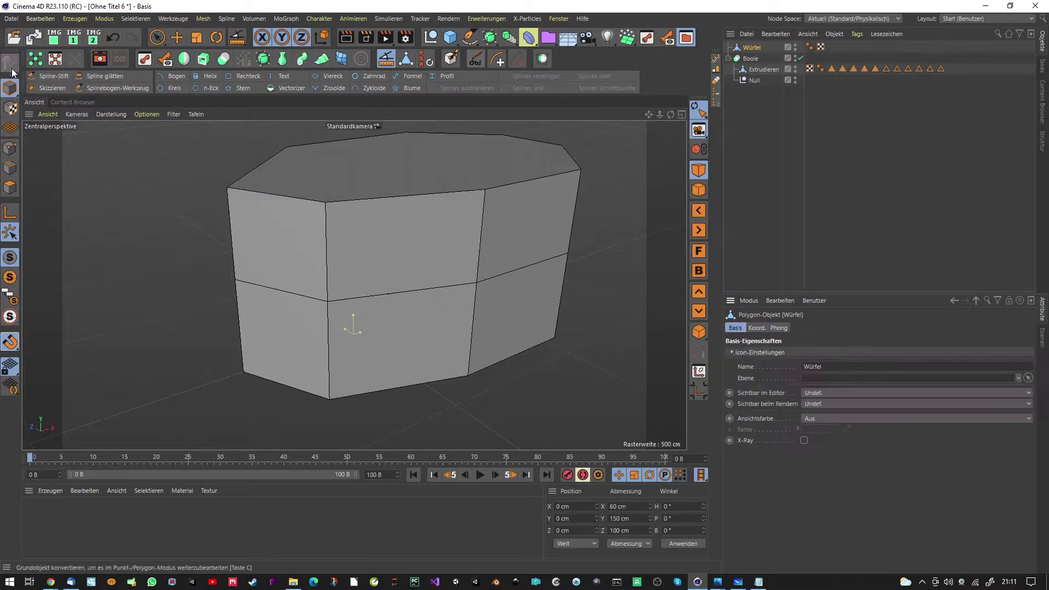
Step: Move the cube with snapping onto the body's front vertical edge, near its junction with the horizontal edge
{"action": "key", "text": "e"}
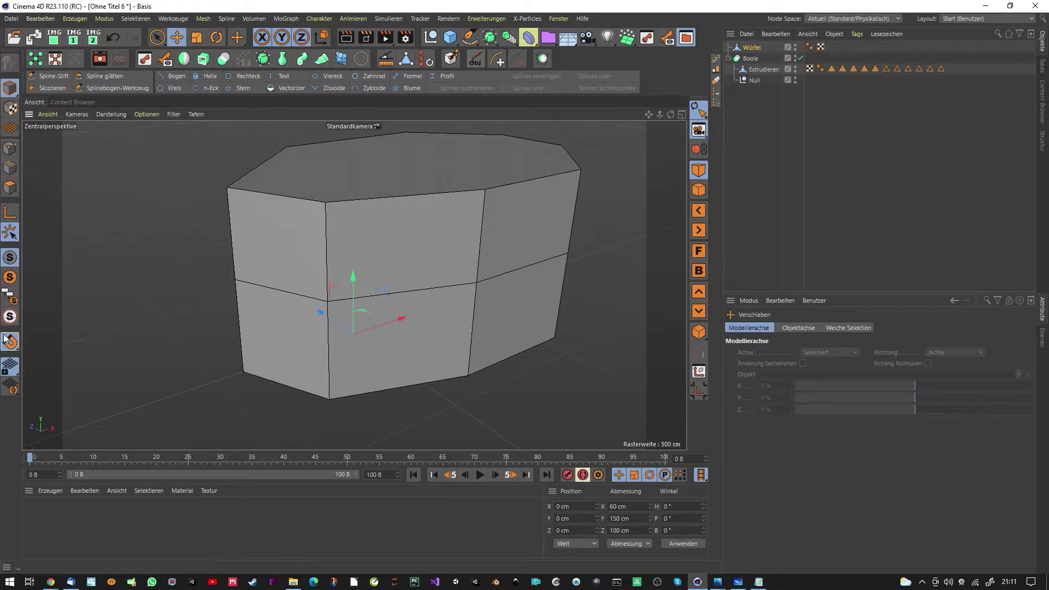
{"action": "left_click_drag", "start_coordinate": [354, 381], "coordinate": [327, 305]}
{"action": "right_click_drag", "start_coordinate": [327, 306], "coordinate": [369, 274], "text": "alt"}
{"action": "left_click_drag", "start_coordinate": [327, 296], "coordinate": [289, 253], "text": "alt"}
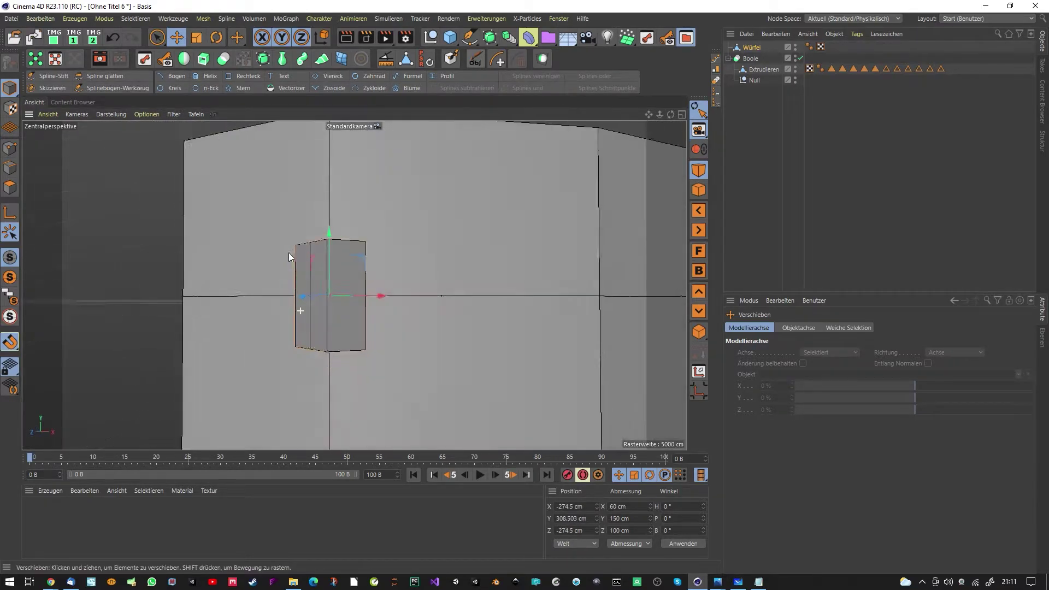
Step: Move only the cube's axis, snapping it to the middle point of the cube's bottom side edge
{"action": "middle_click_drag", "start_coordinate": [336, 318], "coordinate": [353, 243], "text": "alt"}
{"action": "left_click_drag", "start_coordinate": [345, 322], "coordinate": [334, 267], "text": "alt"}
{"action": "scroll", "coordinate": [335, 268], "scroll_direction": "up", "scroll_amount": 2}
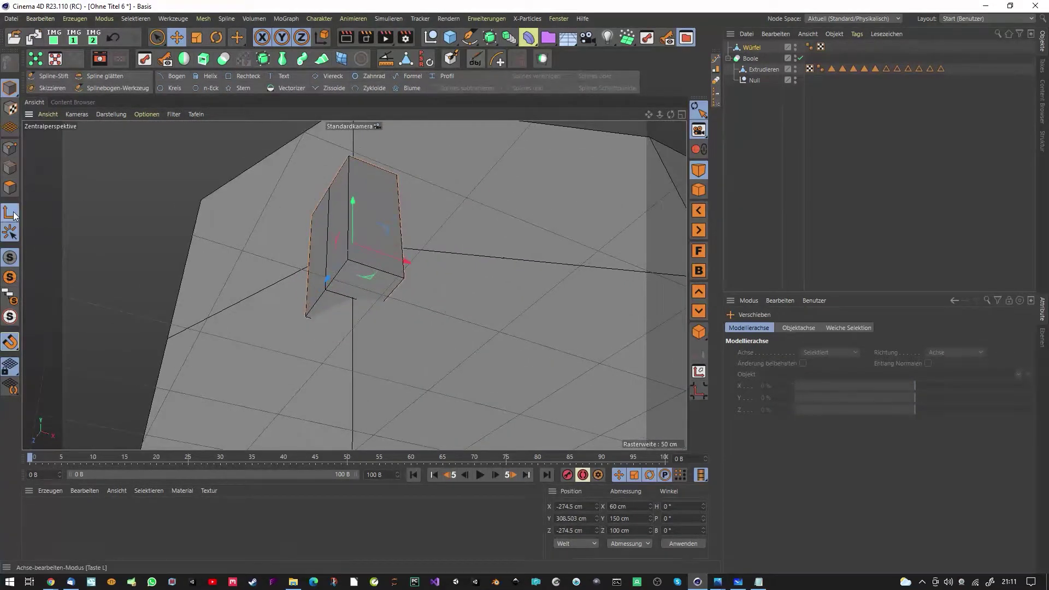
{"action": "left_click_drag", "start_coordinate": [329, 342], "coordinate": [326, 282]}
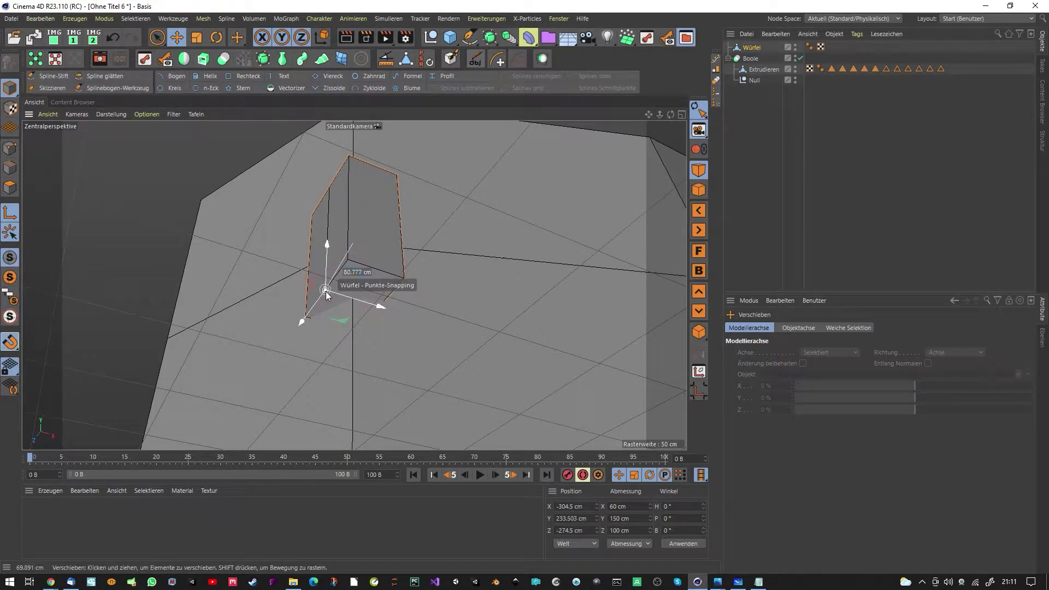
{"action": "left_click", "coordinate": [7, 219]}
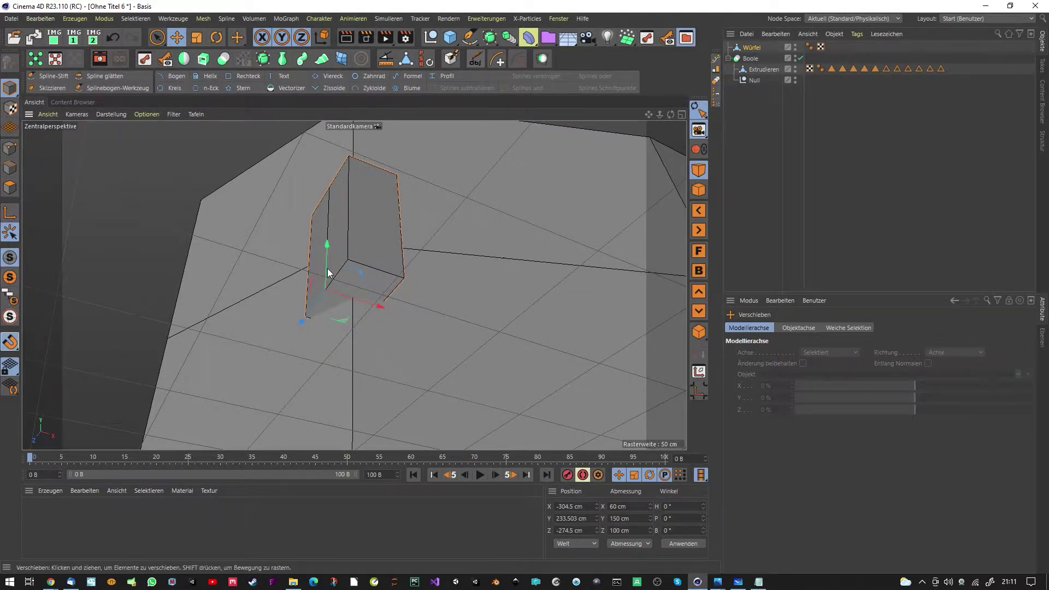
Step: Snap the cube by its axis onto the point where the horizontal edge meets the body's front vertical edge
{"action": "left_click_drag", "start_coordinate": [355, 295], "coordinate": [363, 321], "text": "alt"}
{"action": "left_click_drag", "start_coordinate": [389, 364], "coordinate": [352, 246]}
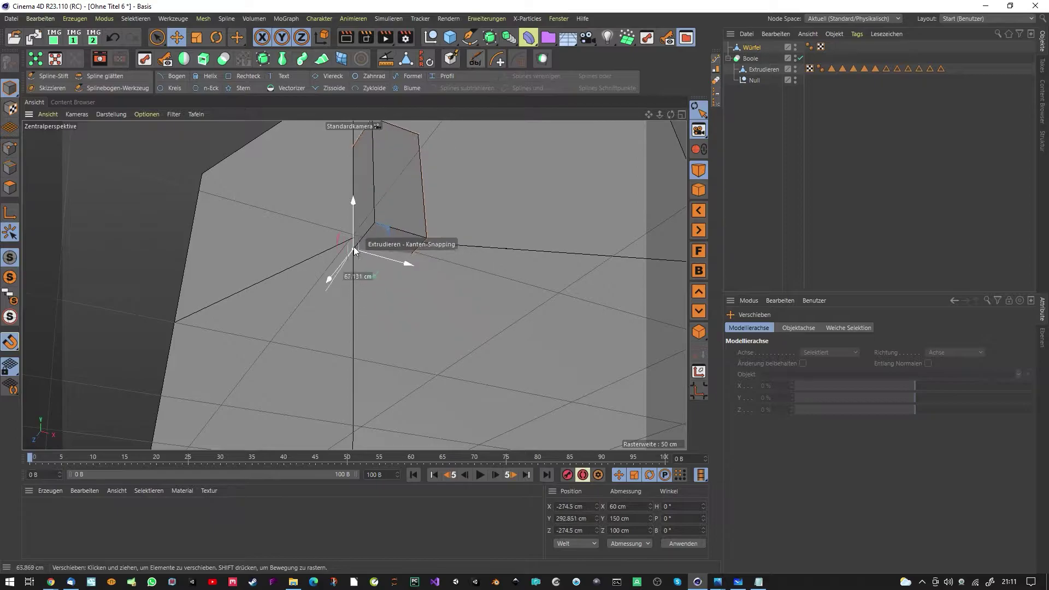
{"action": "scroll", "coordinate": [403, 258], "scroll_direction": "down", "scroll_amount": 4}
{"action": "left_click_drag", "start_coordinate": [423, 236], "coordinate": [513, 229], "text": "alt"}
{"action": "scroll", "coordinate": [449, 271], "scroll_direction": "up", "scroll_amount": 2}
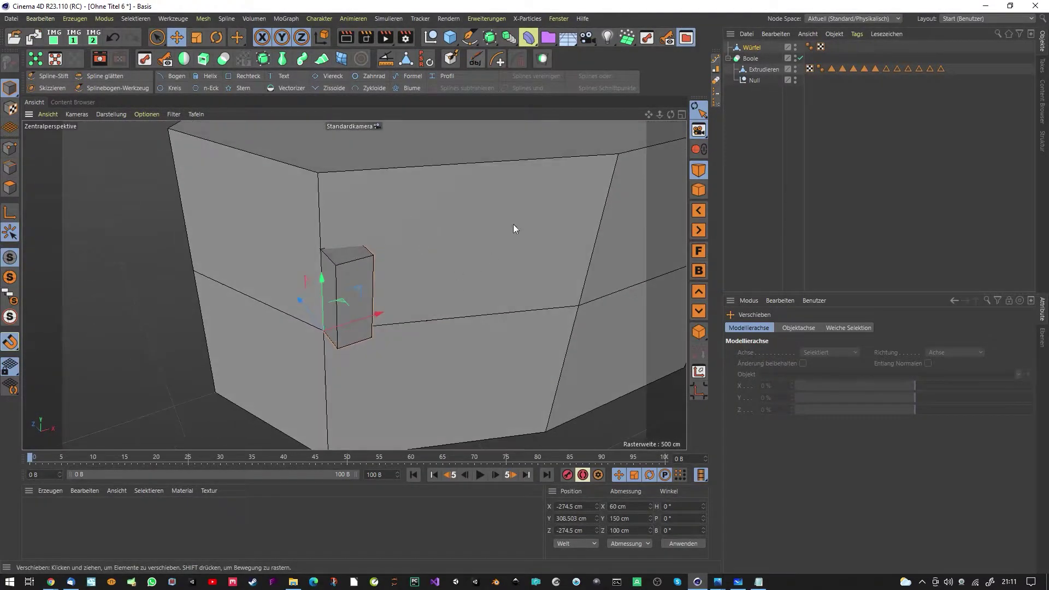
{"action": "left_click_drag", "start_coordinate": [435, 243], "coordinate": [374, 208], "text": "alt"}
{"action": "left_click_drag", "start_coordinate": [435, 225], "coordinate": [448, 212], "text": "alt"}
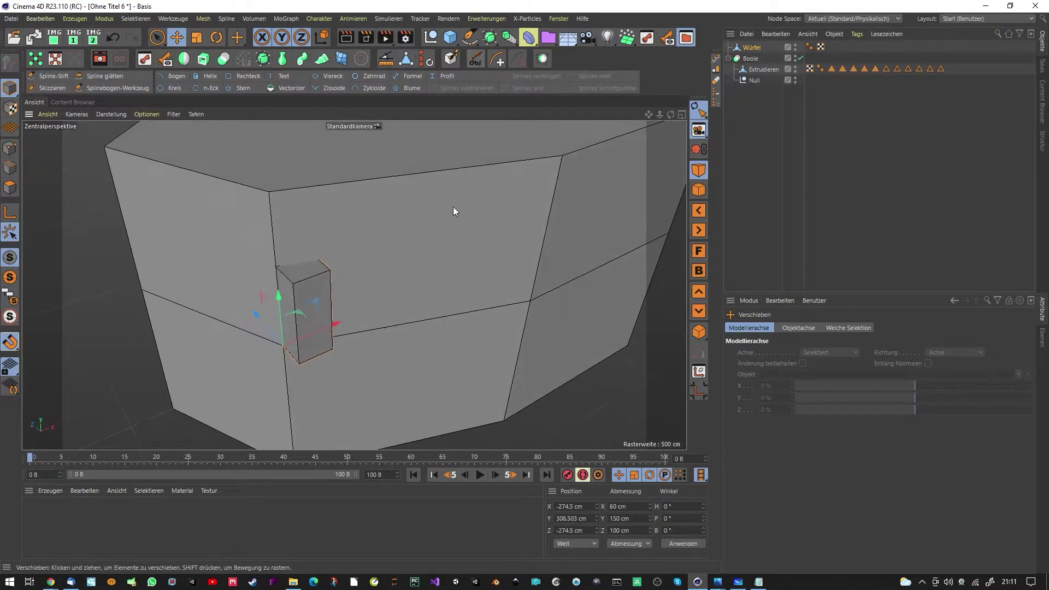
Step: Split the upper front face of Extrudieren into its own object and centre that object's axis on the face
{"action": "left_click", "coordinate": [758, 69]}
{"action": "left_click", "coordinate": [10, 188]}
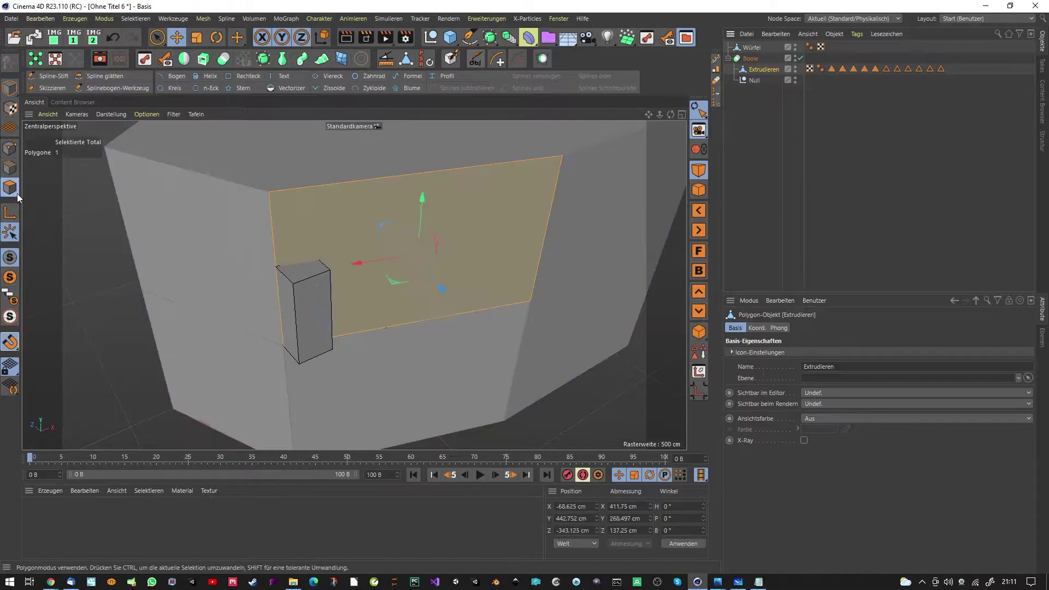
{"action": "left_click", "coordinate": [365, 235]}
{"action": "right_click", "coordinate": [337, 209]}
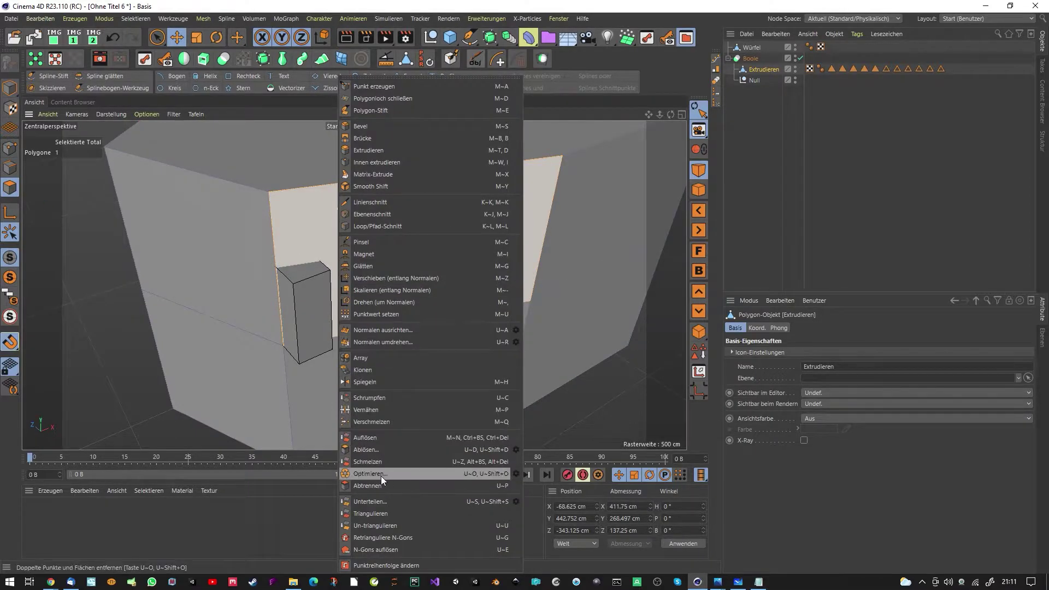
{"action": "left_click", "coordinate": [366, 486]}
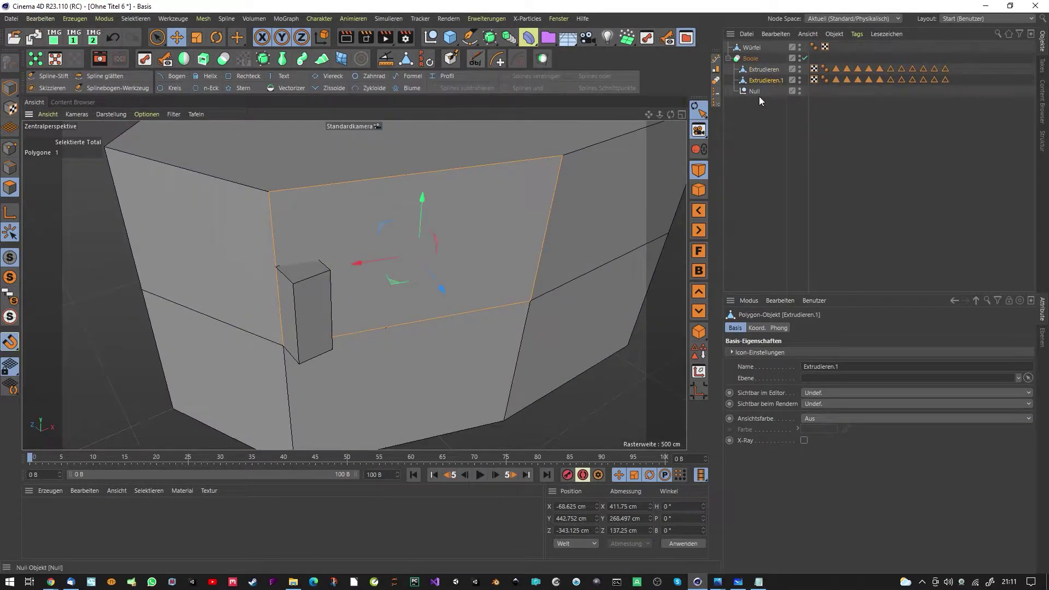
{"action": "left_click", "coordinate": [698, 392]}
Step: Nest the cube under the split face object and reset the cube's position and rotation relative to it
{"action": "left_click_drag", "start_coordinate": [753, 47], "coordinate": [772, 80]}
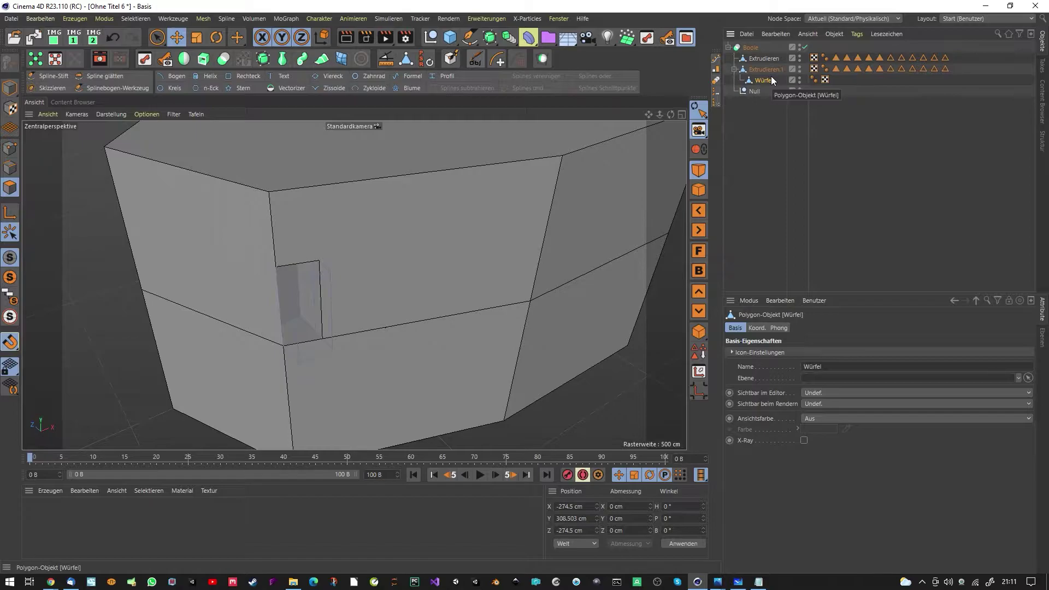
{"action": "left_click", "coordinate": [427, 61]}
{"action": "left_click_drag", "start_coordinate": [419, 258], "coordinate": [421, 205], "text": "alt"}
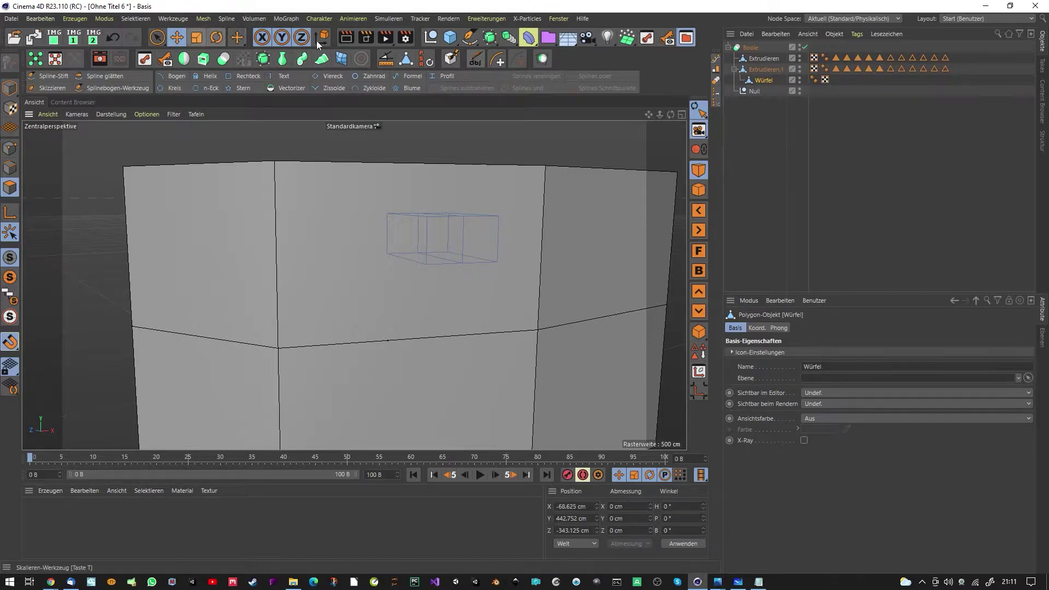
Step: Move the split face object with its cube out of the Boole, and try rotating the face before undoing that rotation
{"action": "left_click_drag", "start_coordinate": [754, 70], "coordinate": [756, 96]}
{"action": "left_click_drag", "start_coordinate": [533, 166], "coordinate": [481, 158], "text": "alt"}
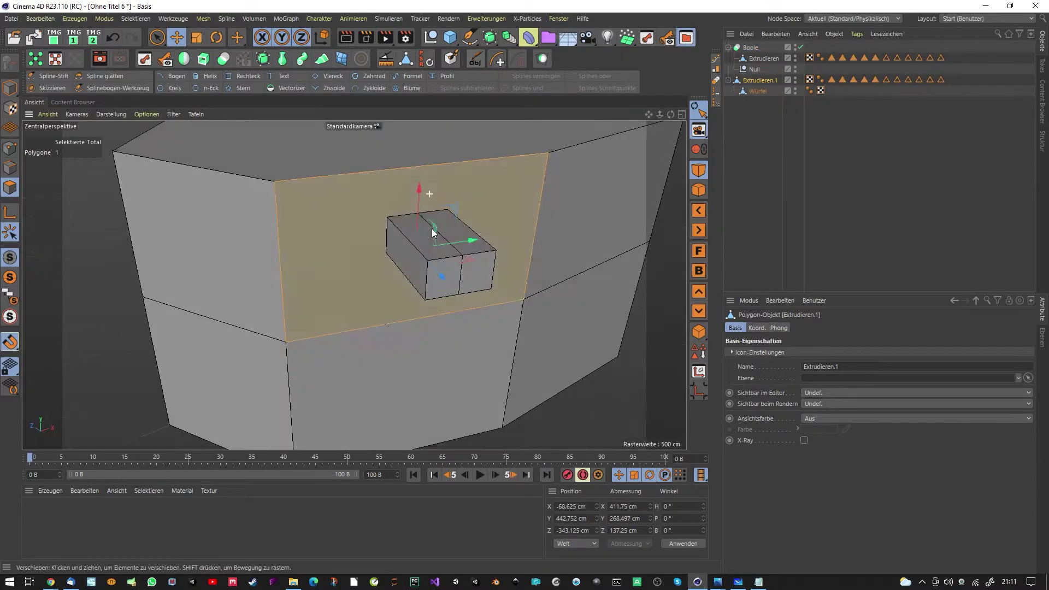
{"action": "left_click", "coordinate": [217, 37]}
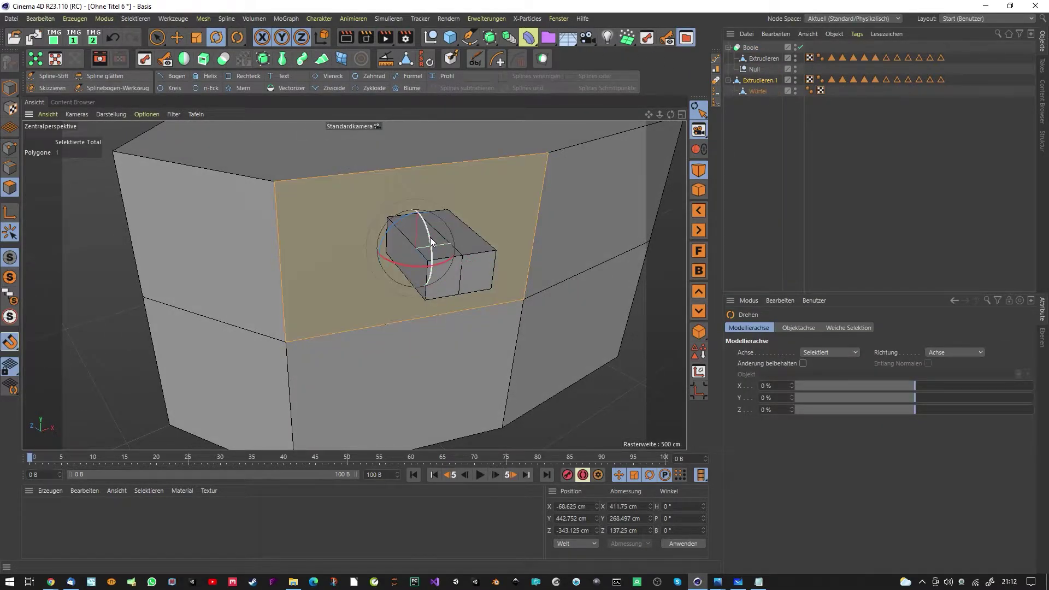
{"action": "left_click_drag", "start_coordinate": [431, 242], "coordinate": [427, 265]}
{"action": "left_click", "coordinate": [114, 39]}
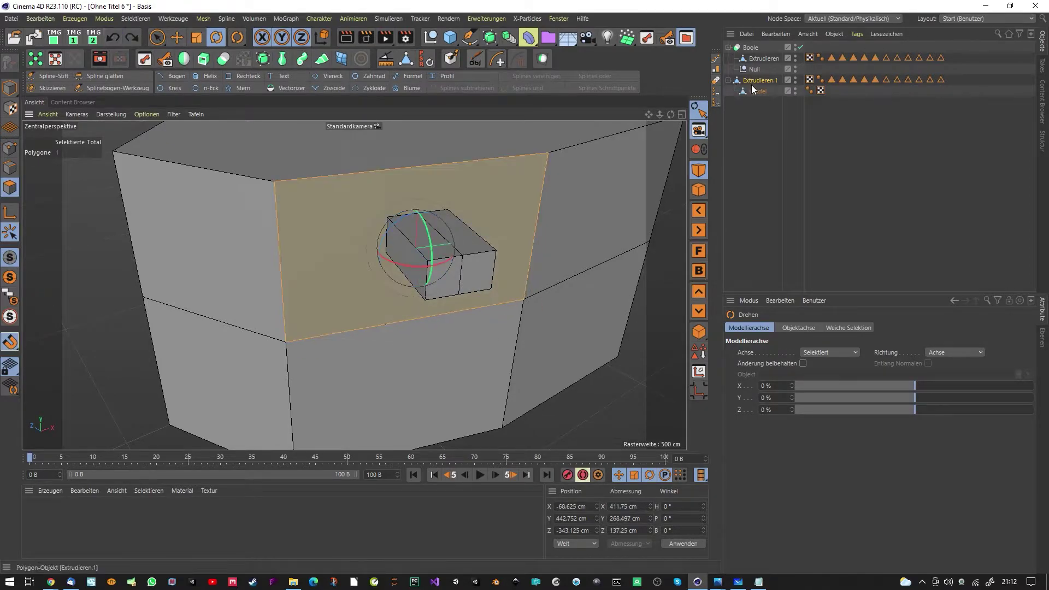
Step: Take the cube out of the split face object and rotate it upright in model mode to a bank of about 0°
{"action": "left_click", "coordinate": [756, 91]}
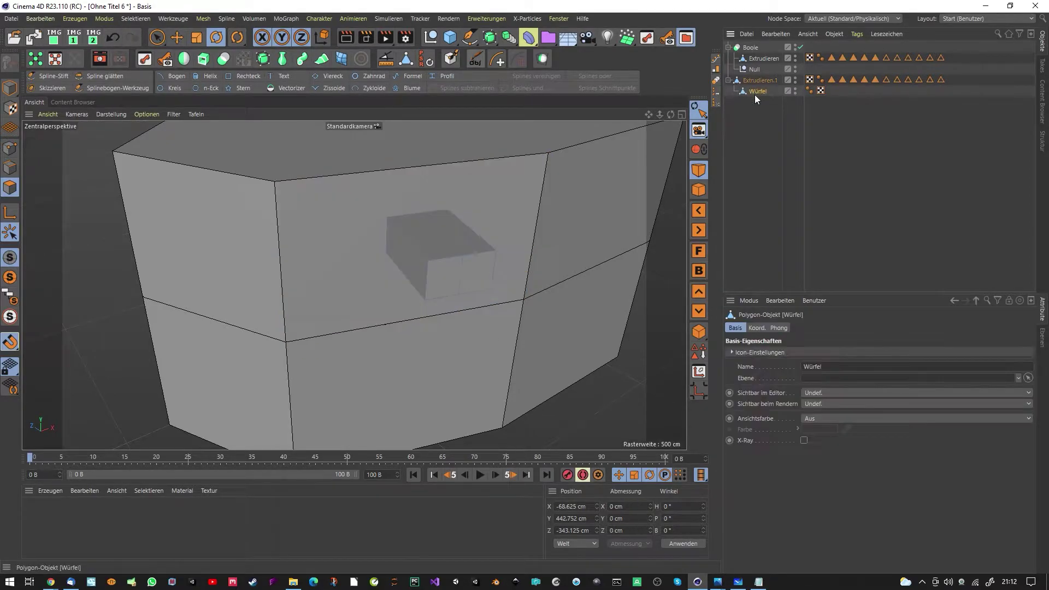
{"action": "left_click", "coordinate": [216, 37]}
{"action": "left_click", "coordinate": [10, 87]}
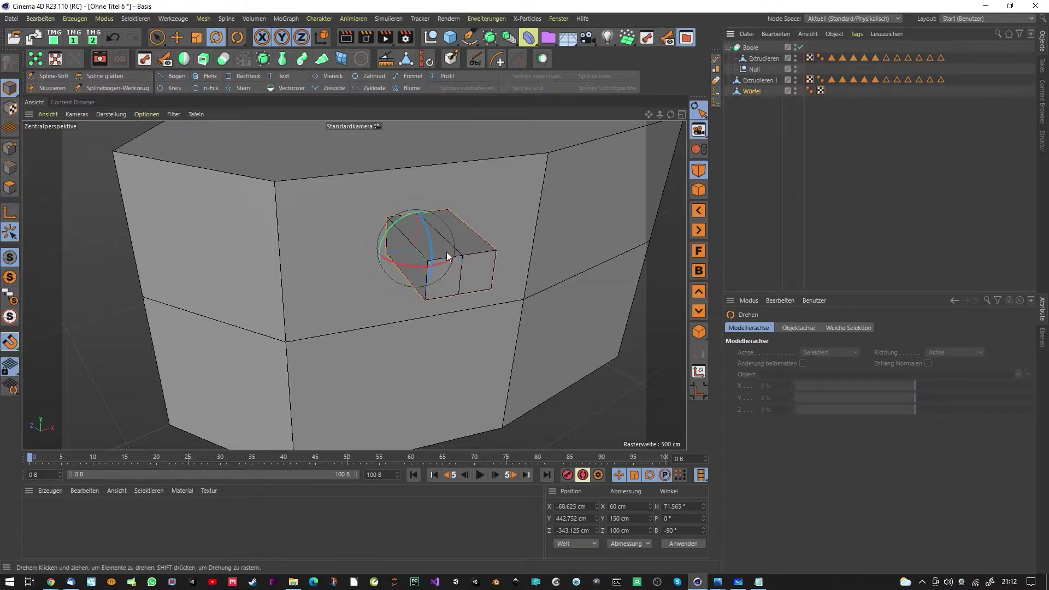
{"action": "left_click_drag", "start_coordinate": [431, 245], "coordinate": [406, 185]}
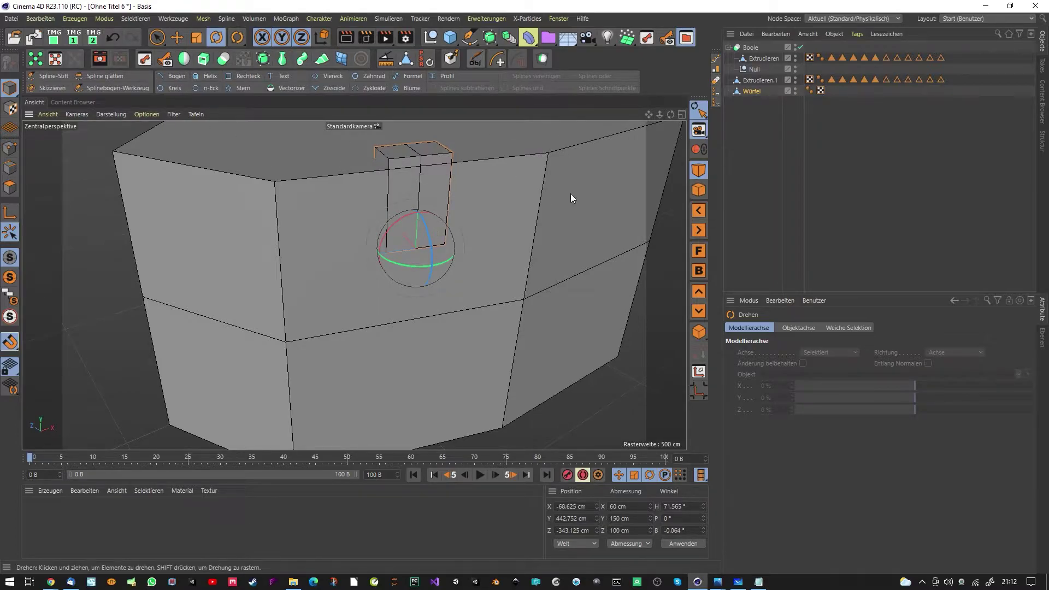
Step: Undo the cube's rotation, regrouping and transform reset, back to before the upper front face was split off
{"action": "left_click", "coordinate": [113, 37]}
{"action": "left_click", "coordinate": [113, 38]}
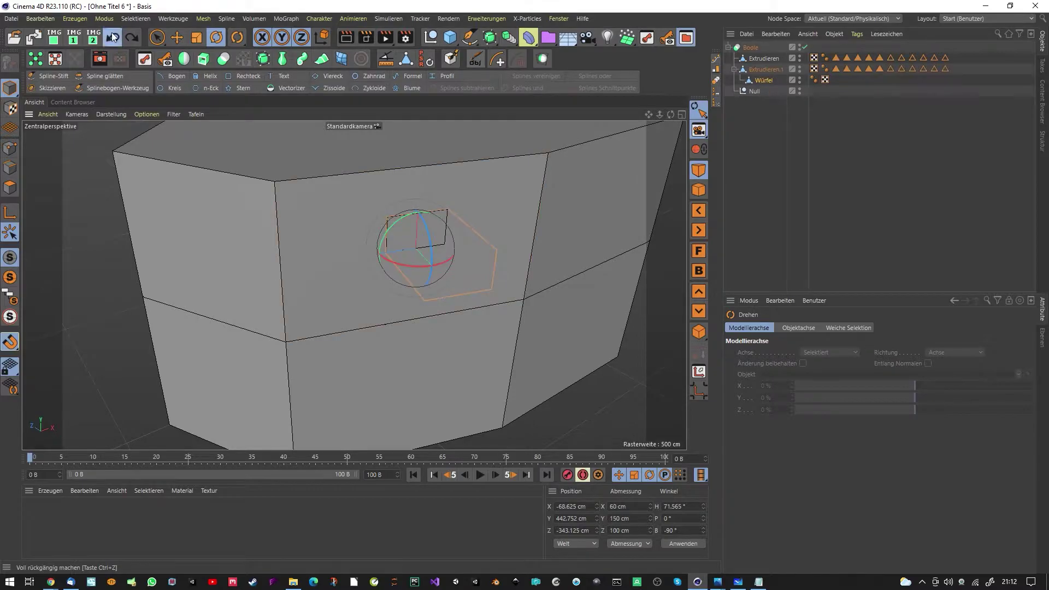
{"action": "left_click", "coordinate": [113, 37]}
{"action": "left_click", "coordinate": [113, 38]}
{"action": "left_click", "coordinate": [113, 37]}
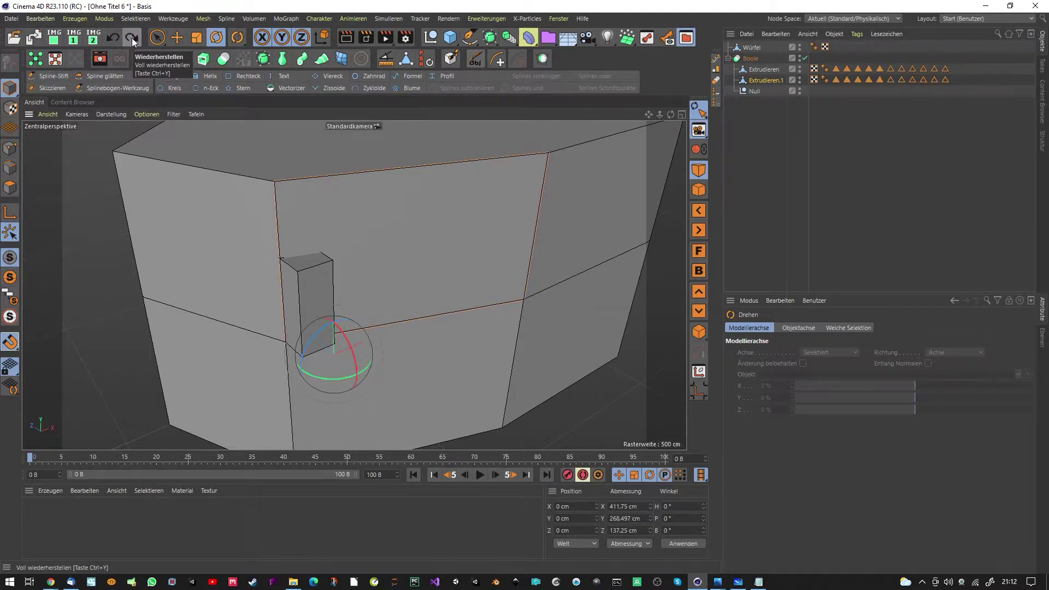
{"action": "left_click", "coordinate": [107, 42]}
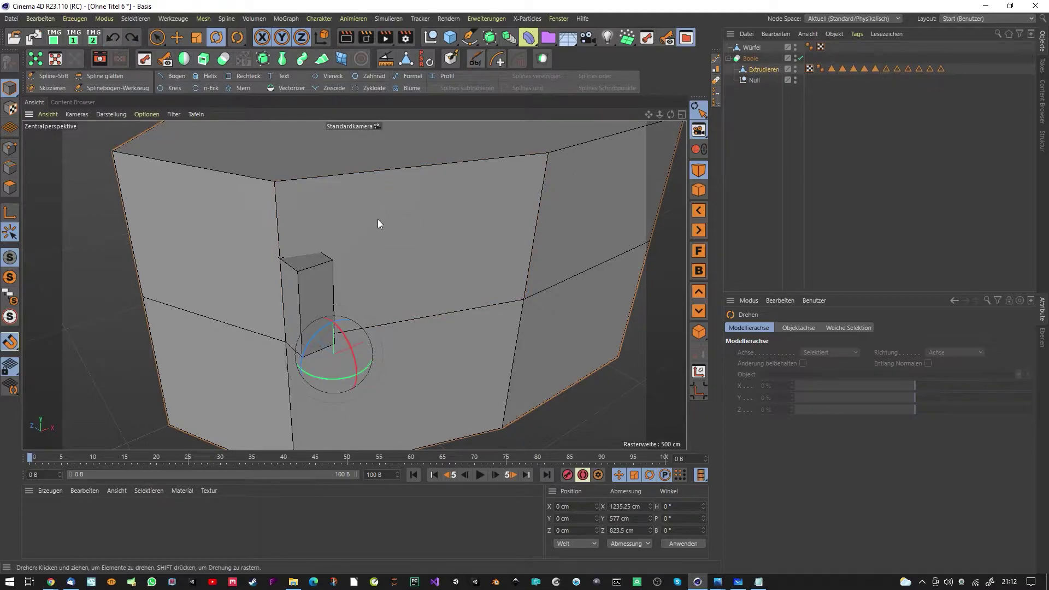
Step: Select the cube at the body's front corner and rotate its heading by hand to about -37°
{"action": "scroll", "coordinate": [378, 215], "scroll_direction": "up", "scroll_amount": 5}
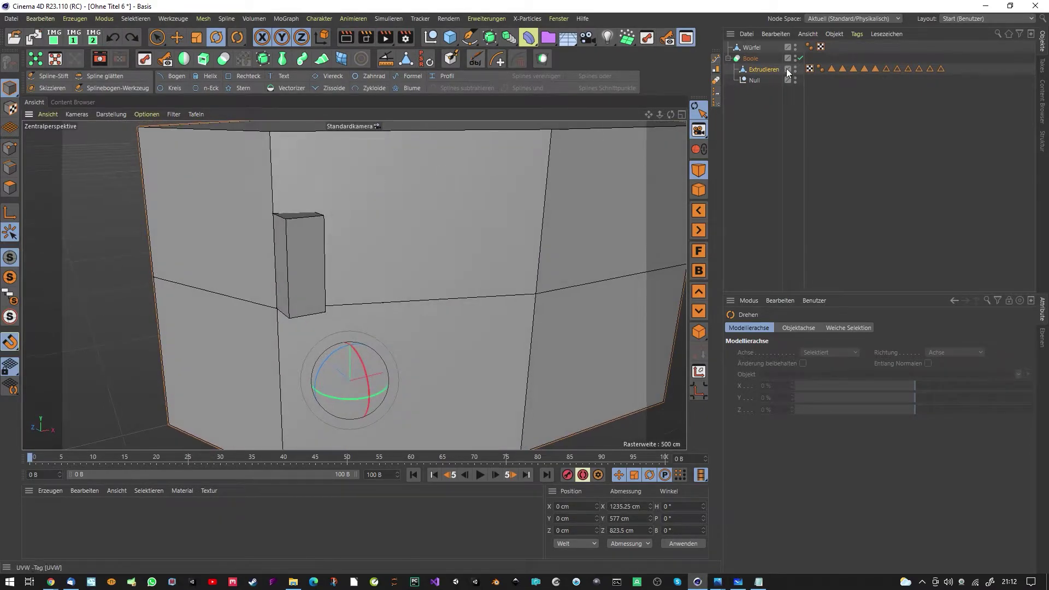
{"action": "left_click", "coordinate": [752, 48]}
{"action": "left_click_drag", "start_coordinate": [376, 268], "coordinate": [245, 224], "text": "alt"}
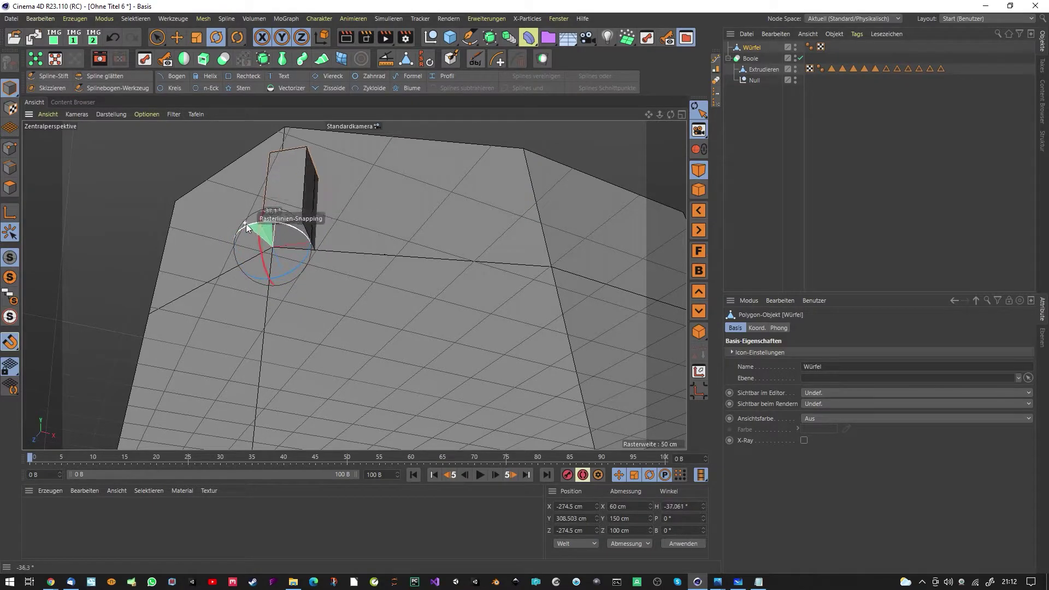
{"action": "scroll", "coordinate": [309, 235], "scroll_direction": "up", "scroll_amount": 5}
{"action": "mouse_move", "coordinate": [303, 228]}
{"action": "right_mouse_down", "text": "alt"}
{"action": "mouse_move", "coordinate": [291, 232]}
{"action": "mouse_move", "coordinate": [308, 226]}
{"action": "right_mouse_up", "text": "alt"}
{"action": "left_click_drag", "start_coordinate": [308, 227], "coordinate": [283, 249], "text": "alt"}
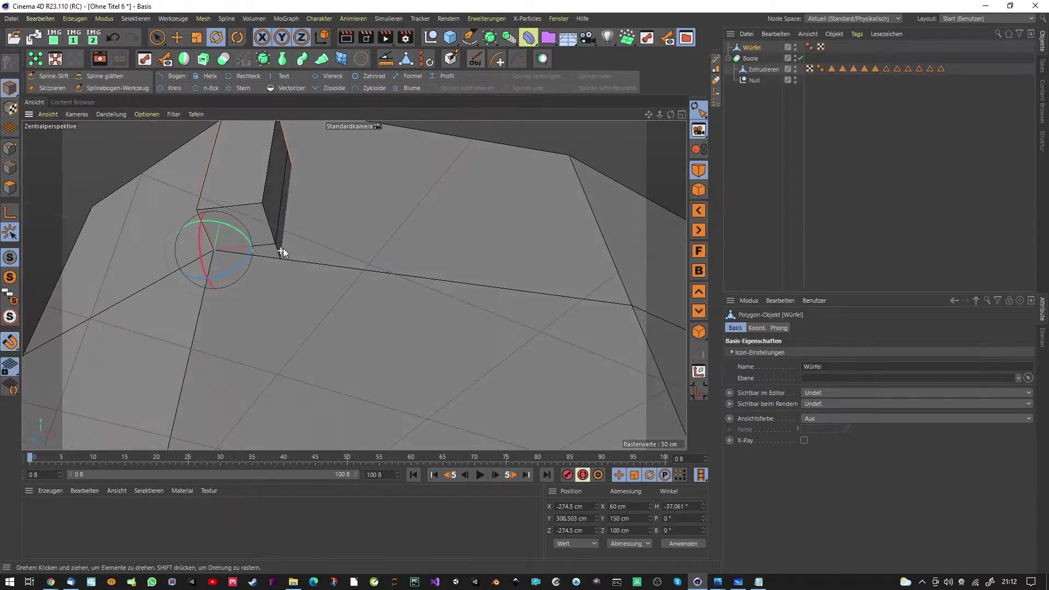
{"action": "middle_click_drag", "start_coordinate": [375, 277], "coordinate": [347, 283], "text": "alt"}
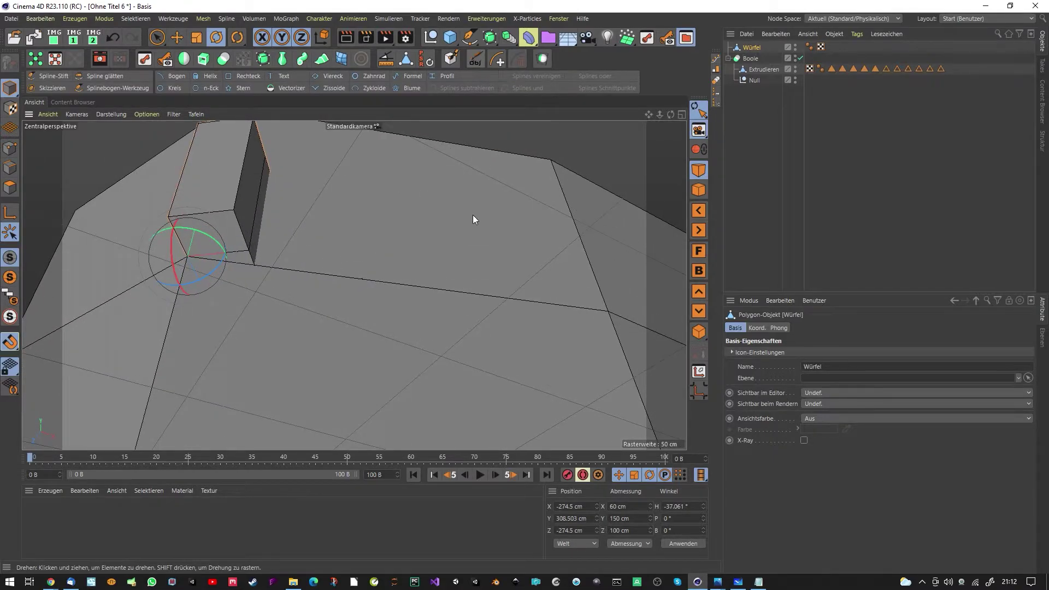
{"action": "scroll", "coordinate": [460, 245], "scroll_direction": "down", "scroll_amount": 2}
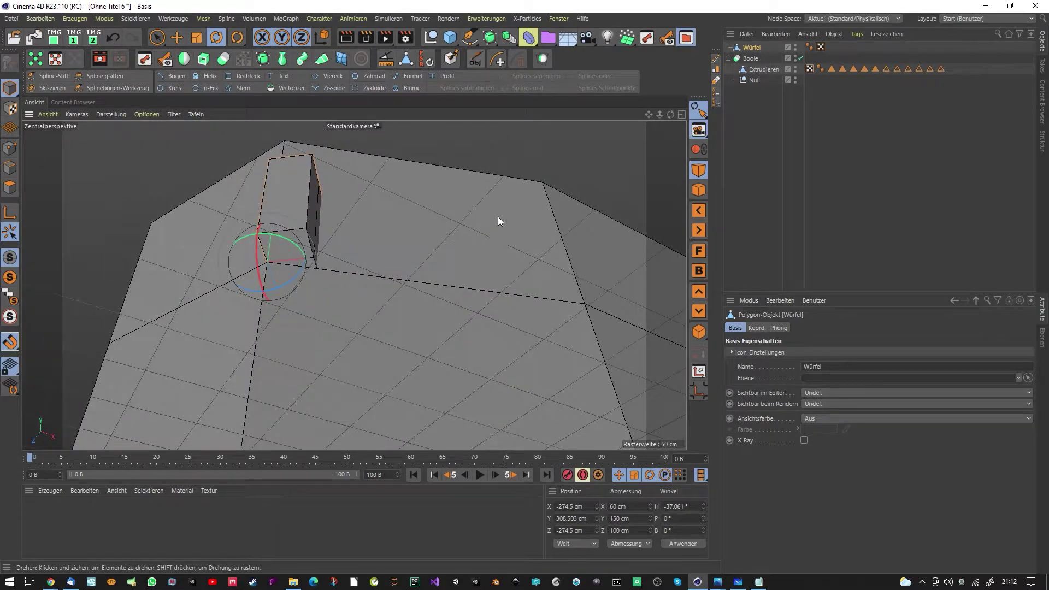
{"action": "middle_click_drag", "start_coordinate": [498, 217], "coordinate": [412, 228], "text": "alt"}
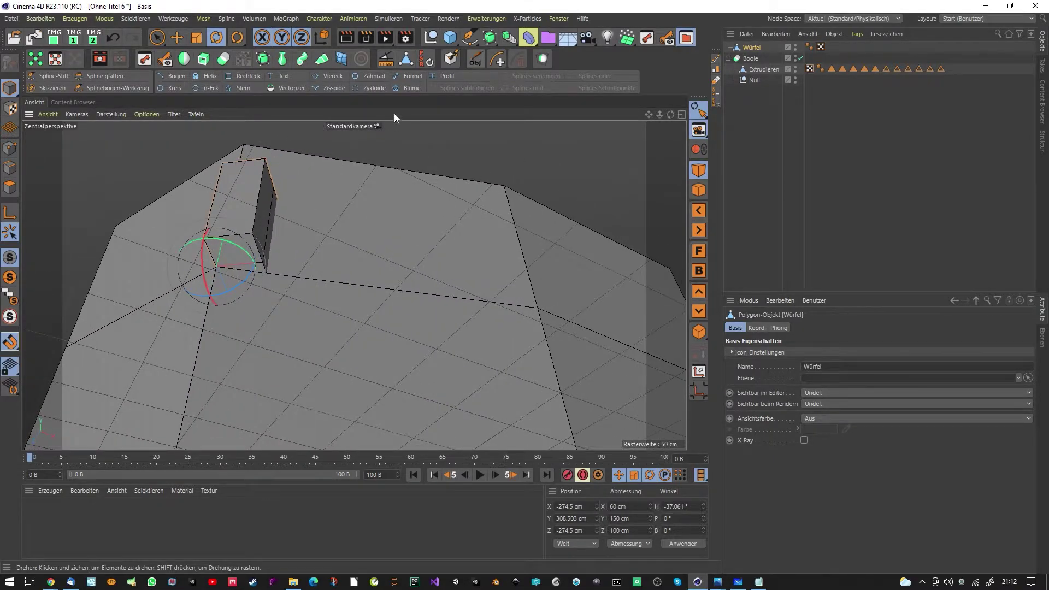
Step: Start a measurement at the cube's corner on the body's vertical edge, with a third point at the far end of the front face's horizontal edge
{"action": "left_click", "coordinate": [385, 59]}
{"action": "scroll", "coordinate": [249, 261], "scroll_direction": "up", "scroll_amount": 1}
{"action": "scroll", "coordinate": [249, 260], "scroll_direction": "up", "scroll_amount": 2}
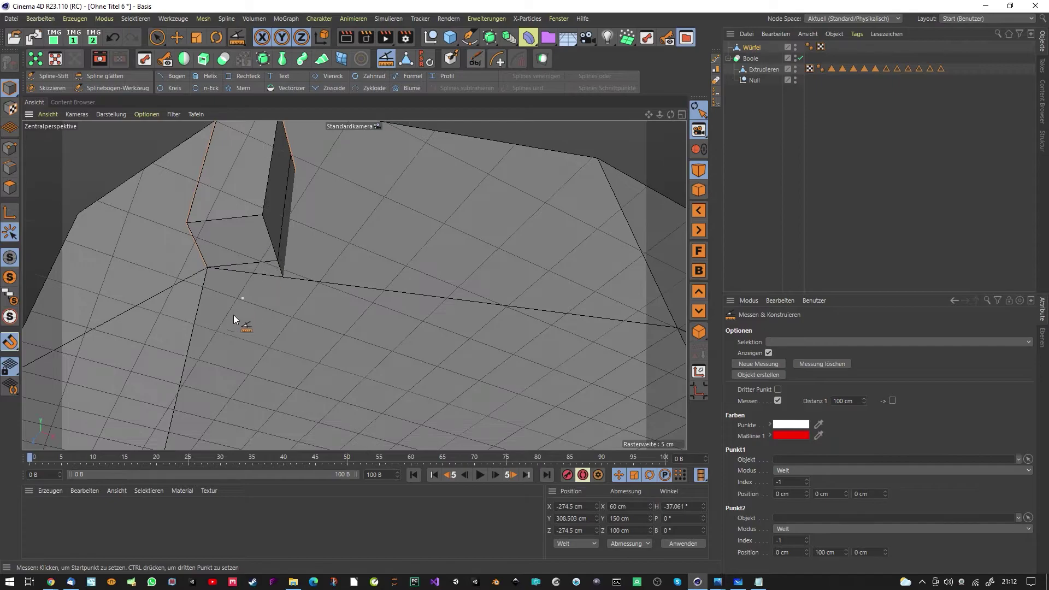
{"action": "left_click", "coordinate": [208, 269]}
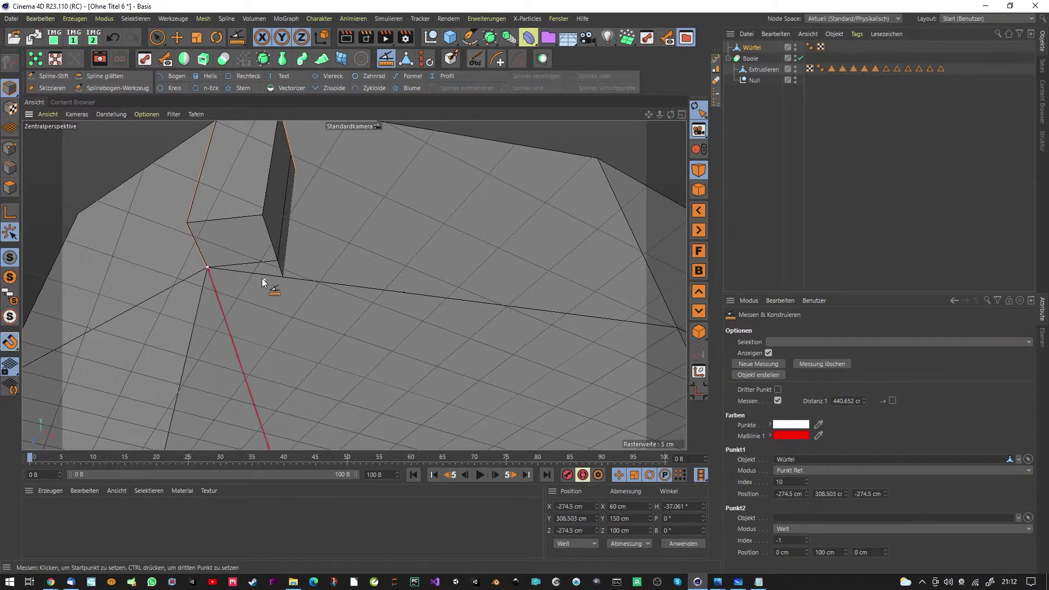
{"action": "left_click_drag", "start_coordinate": [261, 278], "coordinate": [254, 291], "text": "alt"}
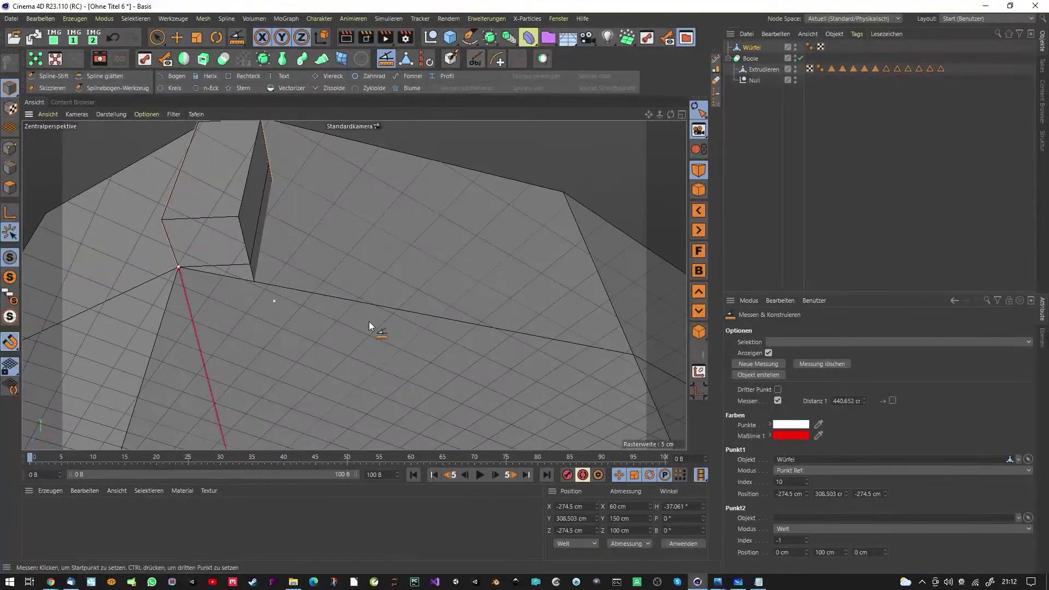
{"action": "left_click", "coordinate": [634, 356], "text": "ctrl"}
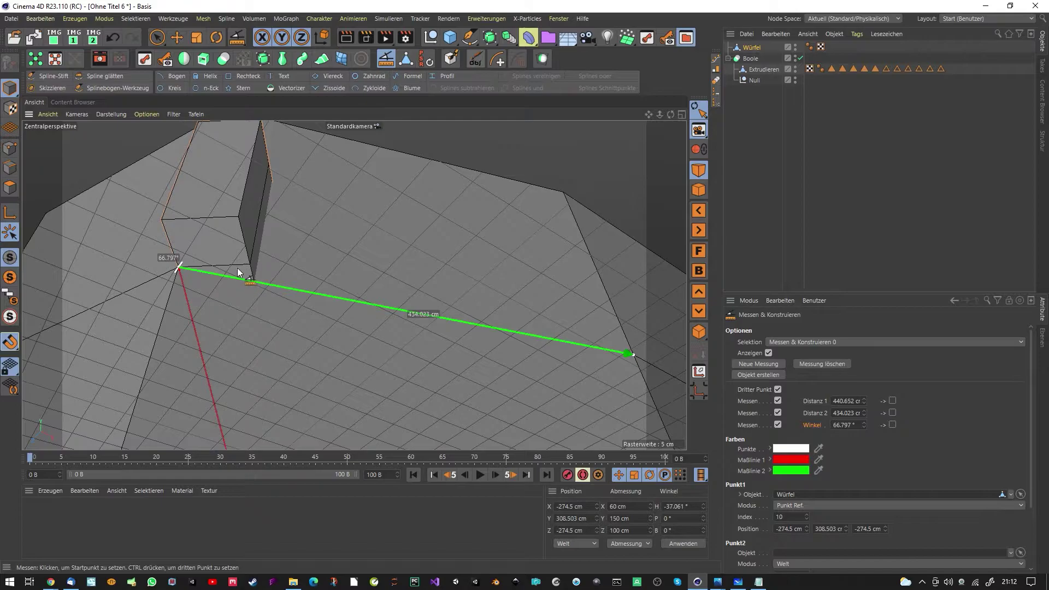
Step: Set the measurement's second point on the cube's neighbouring lower corner and set the angle to 0°, aligning the cube with the face
{"action": "scroll", "coordinate": [249, 265], "scroll_direction": "up", "scroll_amount": 3}
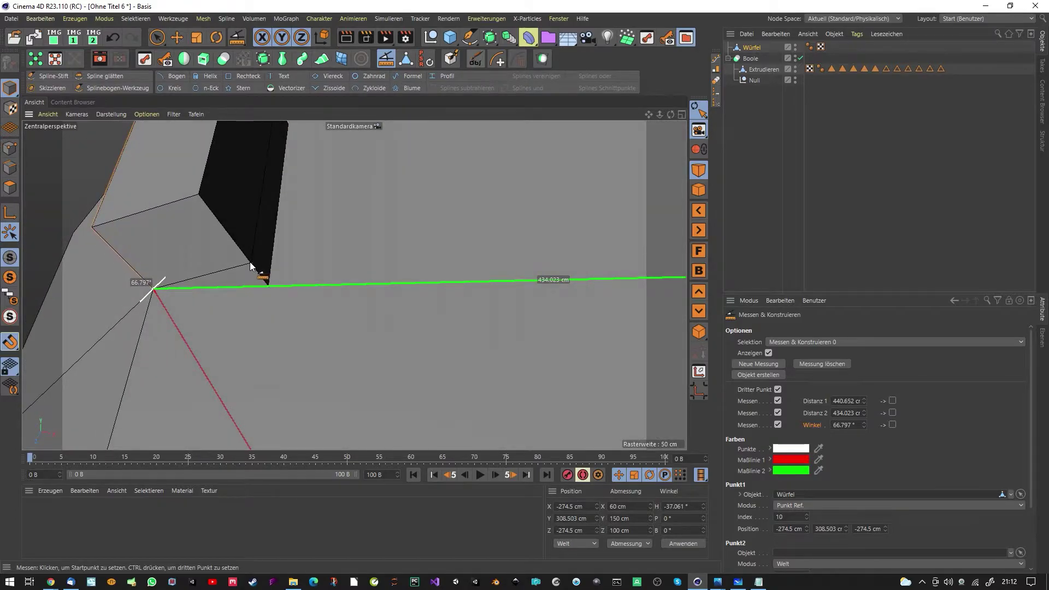
{"action": "left_click", "coordinate": [250, 265]}
{"action": "left_click_drag", "start_coordinate": [244, 284], "coordinate": [252, 298], "text": "alt"}
{"action": "scroll", "coordinate": [252, 298], "scroll_direction": "down", "scroll_amount": 2}
{"action": "left_click", "coordinate": [839, 426]}
{"action": "double_click", "coordinate": [845, 426]}
{"action": "type", "text": "0"}
{"action": "key", "text": "Return"}
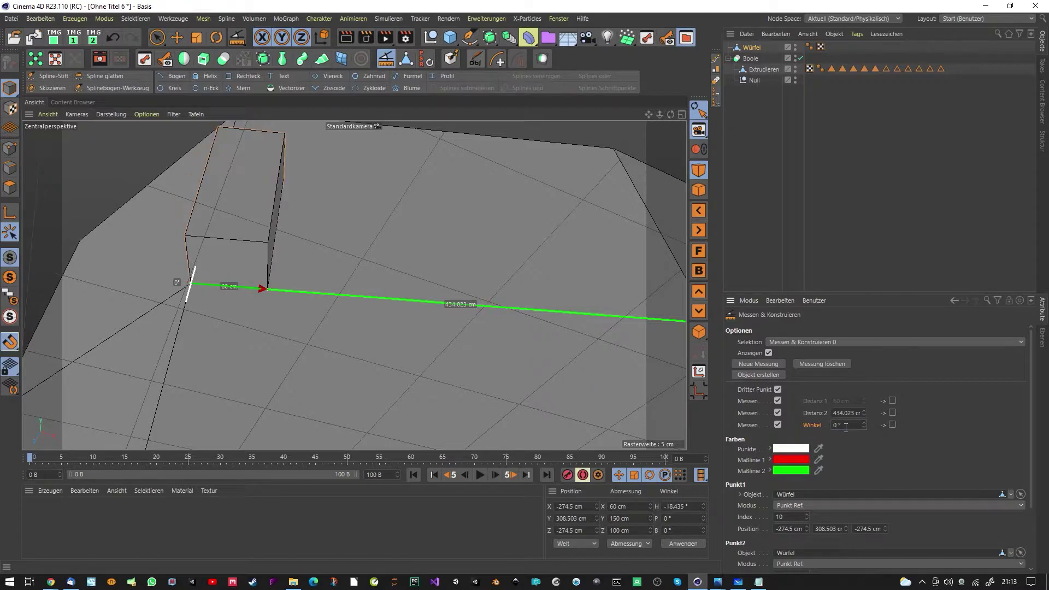
Step: Move the cube along the front face away from the corner edge, to about X -212.5 cm and Z -295.2 cm
{"action": "scroll", "coordinate": [296, 256], "scroll_direction": "down", "scroll_amount": 3}
{"action": "left_click_drag", "start_coordinate": [256, 228], "coordinate": [311, 229], "text": "alt"}
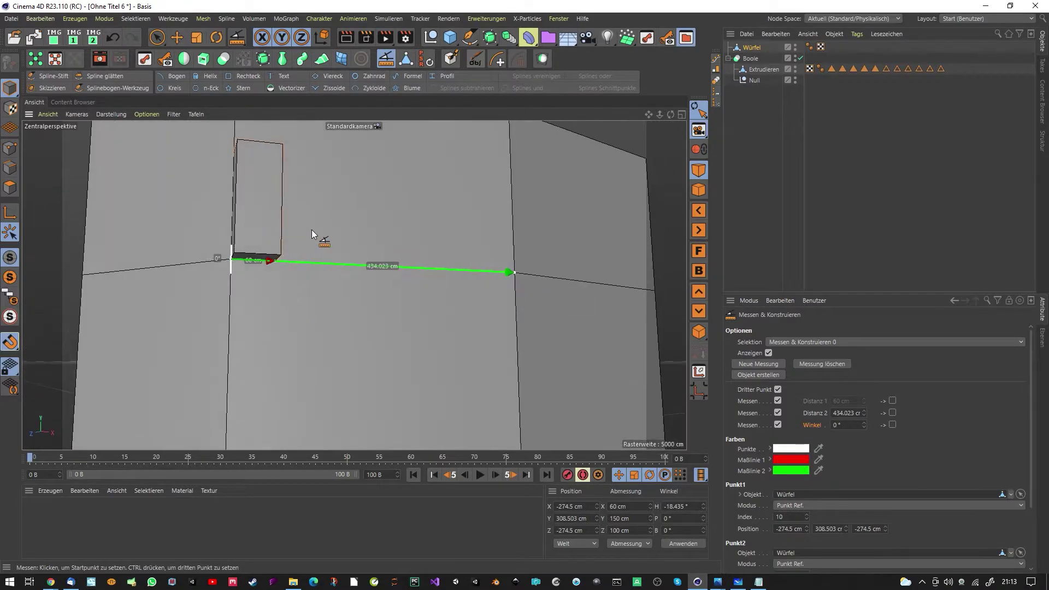
{"action": "middle_click_drag", "start_coordinate": [311, 229], "coordinate": [321, 265], "text": "alt"}
{"action": "left_click_drag", "start_coordinate": [321, 265], "coordinate": [312, 287], "text": "alt"}
{"action": "left_click", "coordinate": [760, 46]}
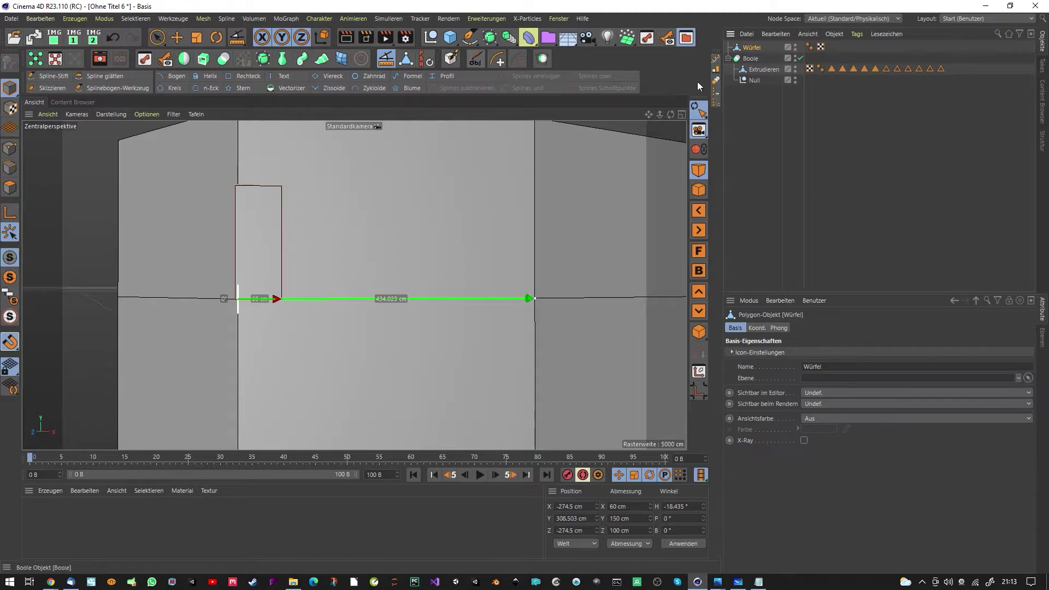
{"action": "left_click_drag", "start_coordinate": [342, 224], "coordinate": [336, 240], "text": "alt"}
{"action": "left_click", "coordinate": [178, 38]}
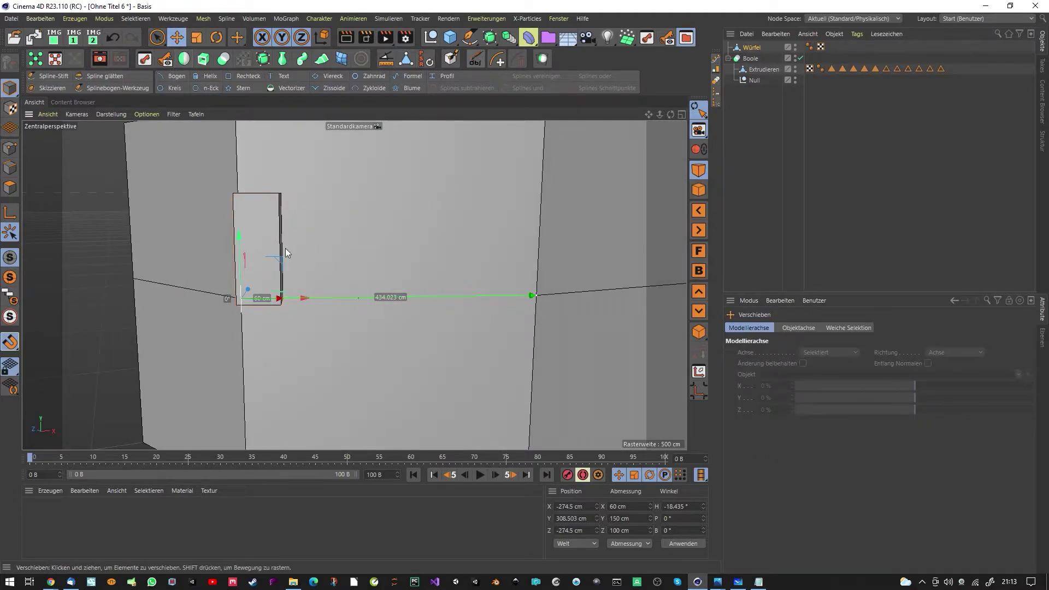
{"action": "left_click_drag", "start_coordinate": [305, 300], "coordinate": [349, 292]}
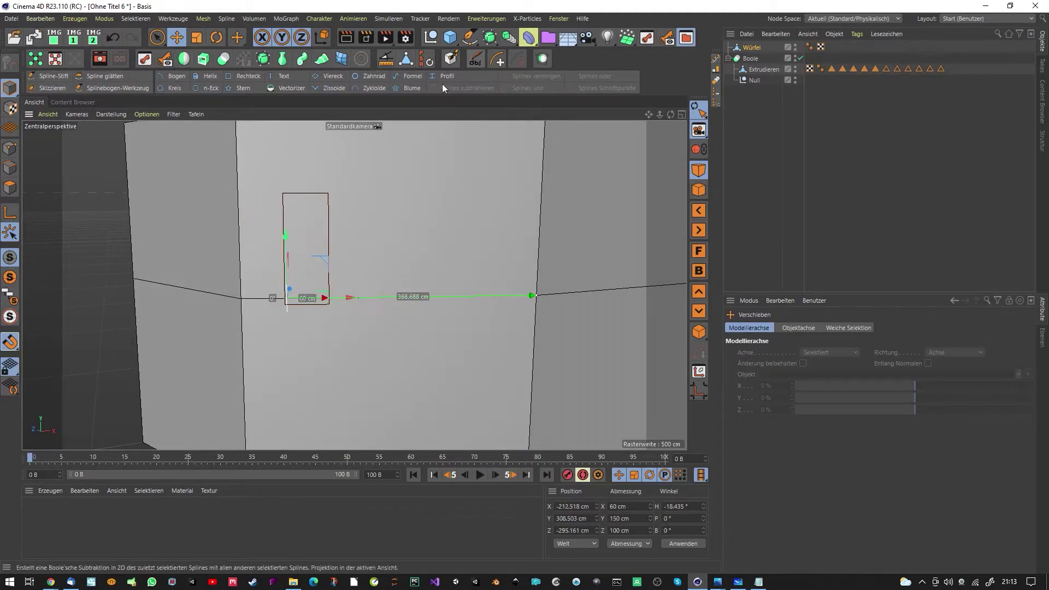
Step: Create an instance of the cube and move it along the face to about X -128.7 cm and Z -323.1 cm
{"action": "left_click", "coordinate": [522, 41]}
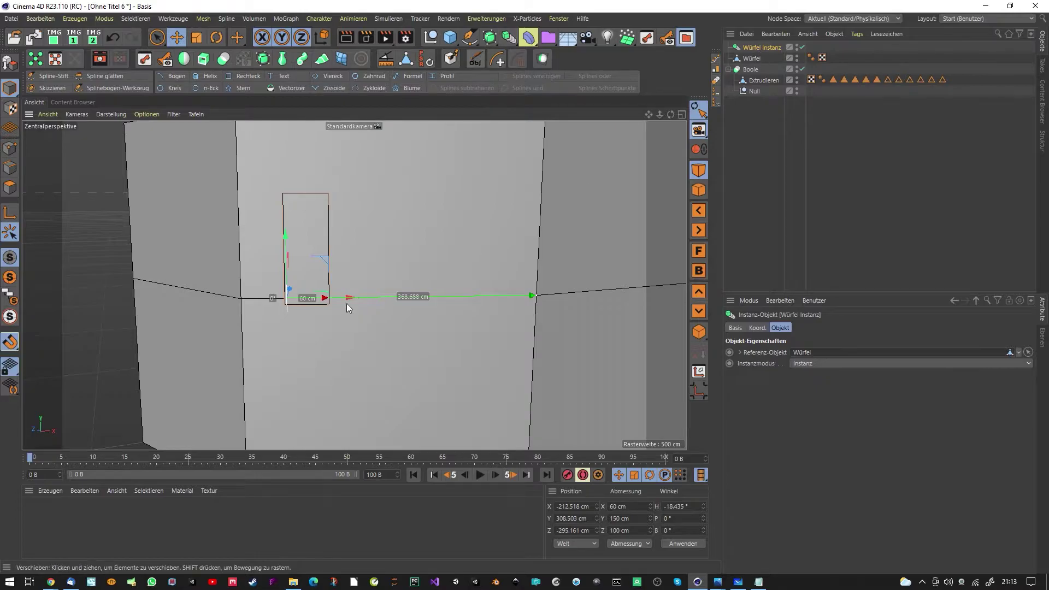
{"action": "left_click_drag", "start_coordinate": [353, 297], "coordinate": [410, 293]}
{"action": "left_click_drag", "start_coordinate": [470, 264], "coordinate": [400, 299], "text": "alt"}
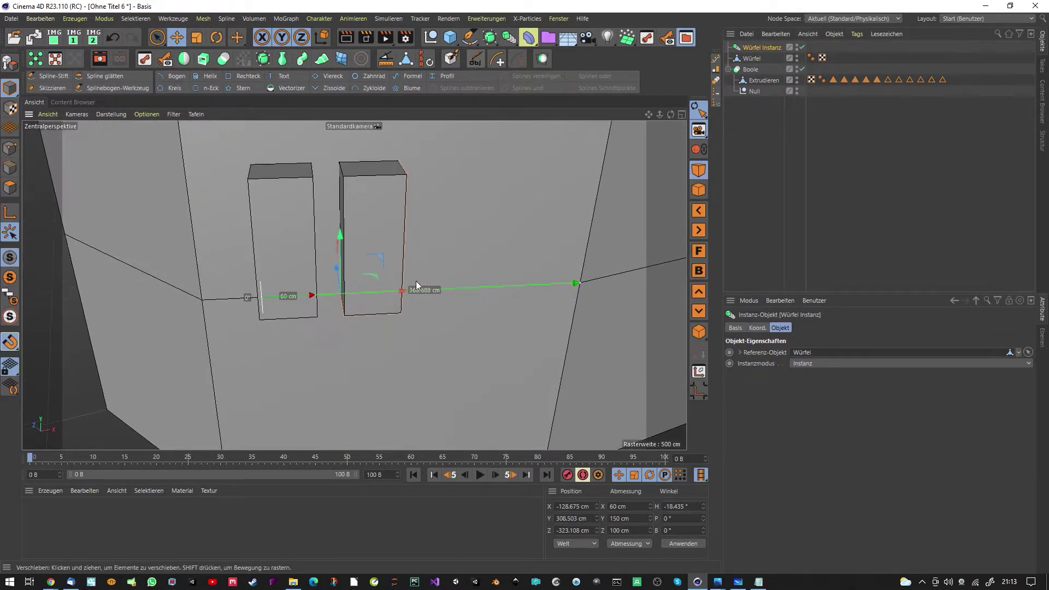
Step: Measure the gap between the lower corners of the cube and its instance, and select the instance for adjustment with the measuring tool
{"action": "left_click", "coordinate": [753, 59]}
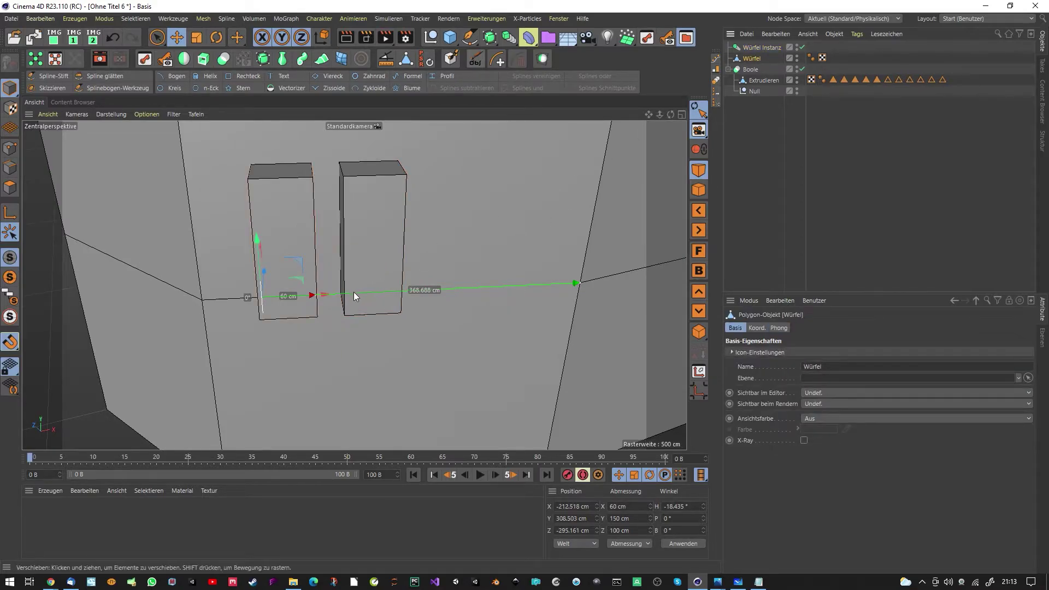
{"action": "left_click", "coordinate": [385, 59]}
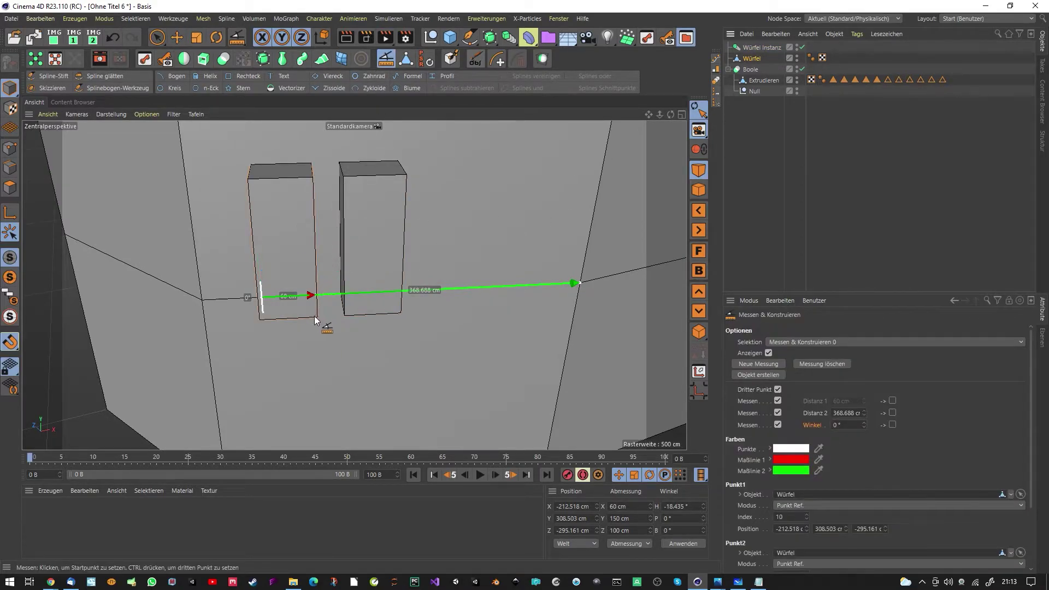
{"action": "left_click_drag", "start_coordinate": [318, 316], "coordinate": [300, 311], "text": "alt"}
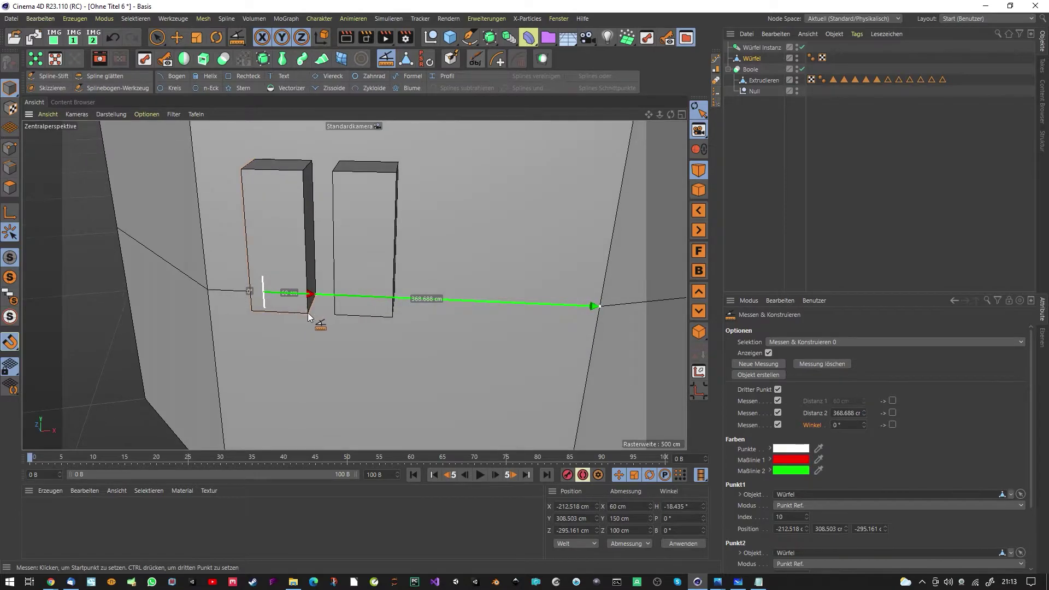
{"action": "left_click", "coordinate": [308, 314]}
{"action": "left_click", "coordinate": [335, 315]}
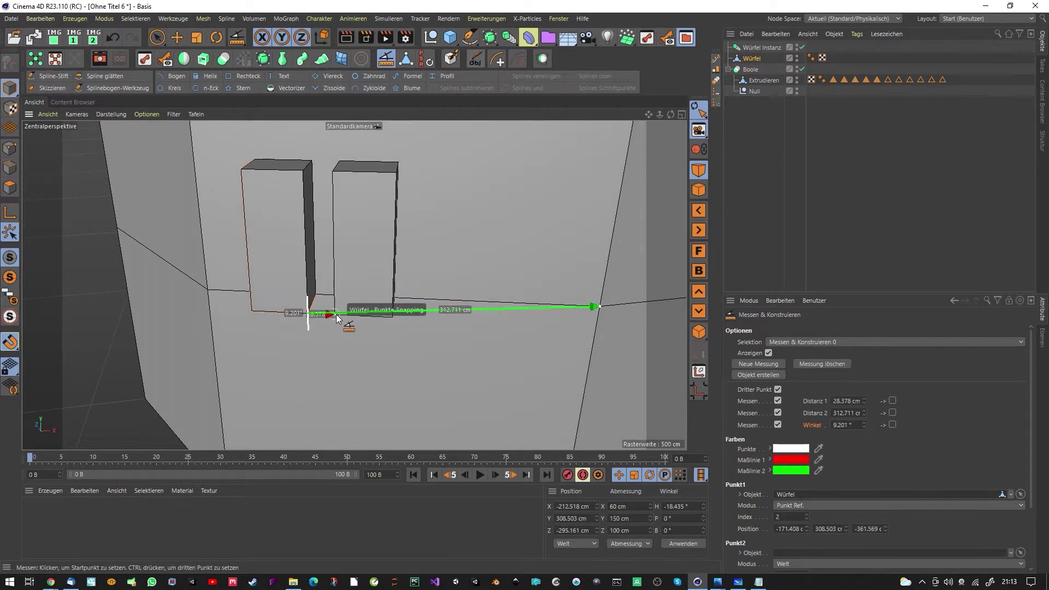
{"action": "left_click", "coordinate": [753, 51]}
{"action": "left_click_drag", "start_coordinate": [314, 326], "coordinate": [352, 229], "text": "alt"}
{"action": "left_click", "coordinate": [385, 64]}
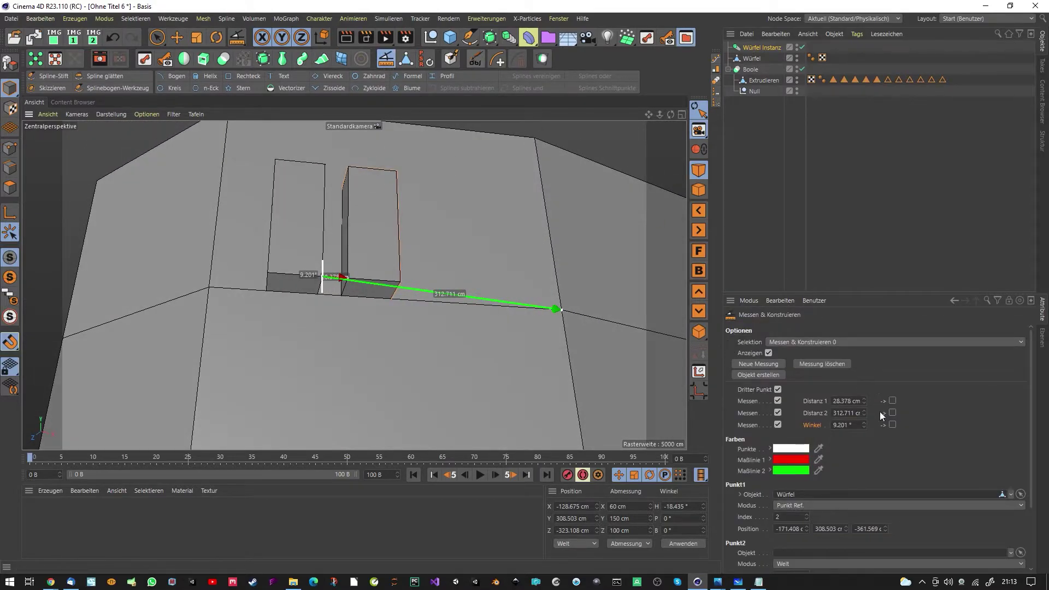
Step: Try a new value for the measured gap between the cube and its instance, then undo it
{"action": "left_click", "coordinate": [855, 403]}
{"action": "key", "text": "Return"}
{"action": "left_click", "coordinate": [112, 37]}
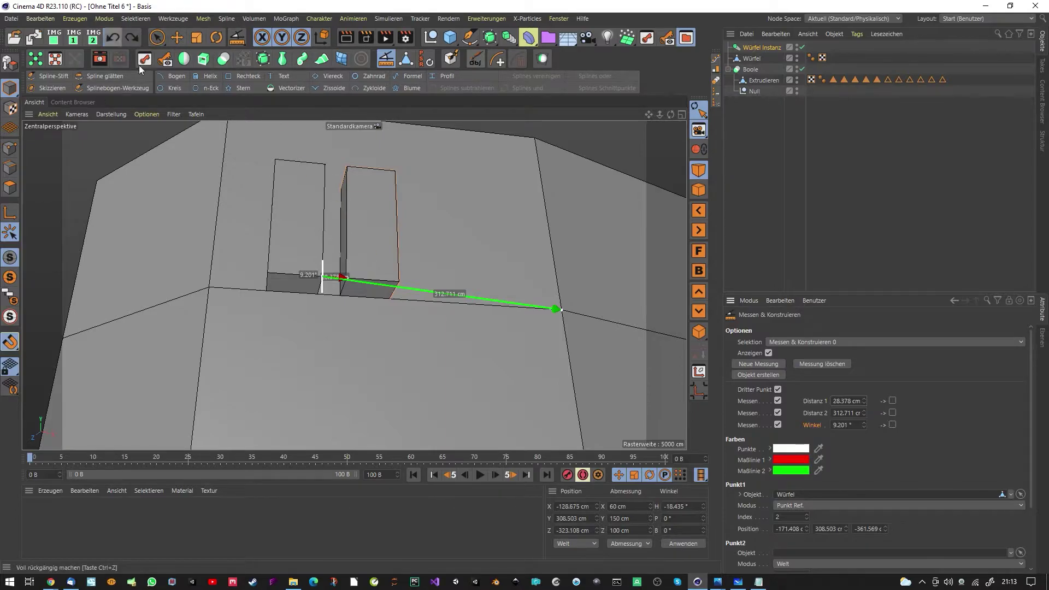
Step: Reverse the direction of distance 1 and adjust the gap, placing the instance at X -127.136 cm and Z -323.621 cm
{"action": "left_click", "coordinate": [893, 400]}
{"action": "left_click", "coordinate": [855, 404]}
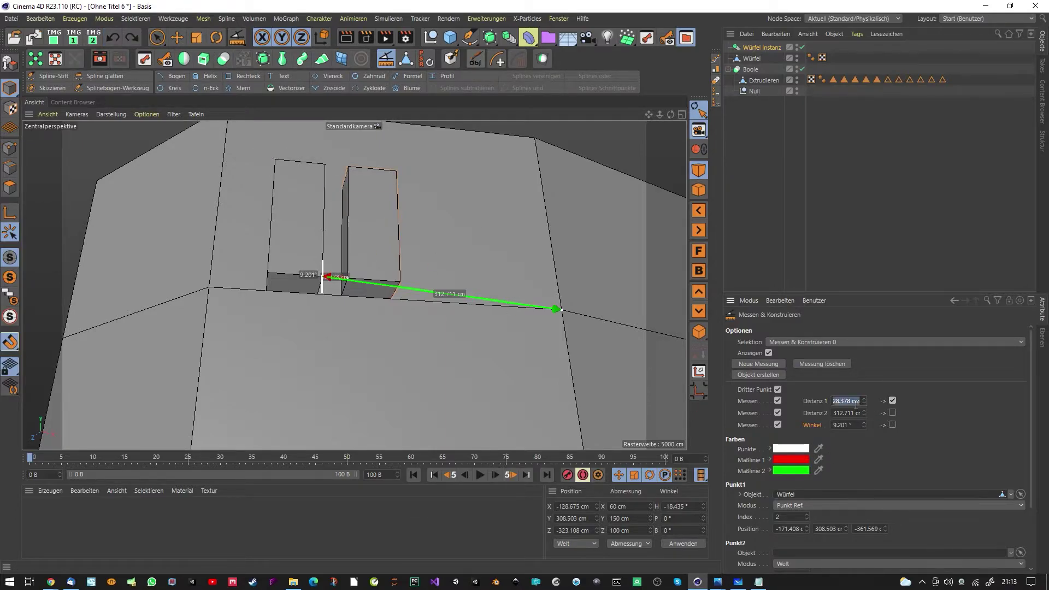
{"action": "key", "text": "Return"}
Step: Duplicate the instance along the face, placing the copy at about X -40.3 cm and Z -352.6 cm
{"action": "left_click_drag", "start_coordinate": [463, 272], "coordinate": [415, 272], "text": "alt"}
{"action": "left_click", "coordinate": [750, 48]}
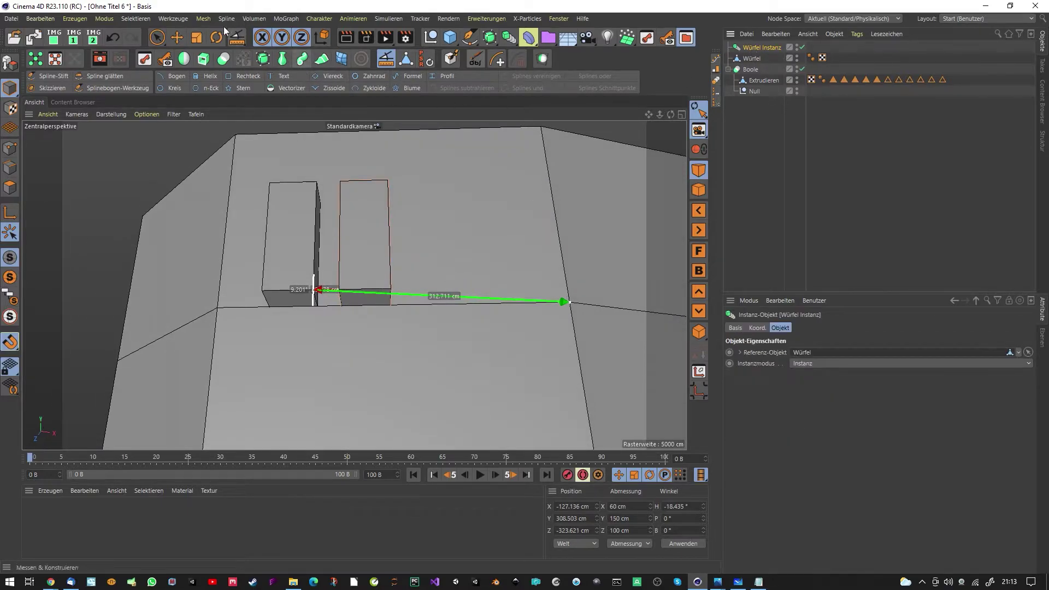
{"action": "left_click", "coordinate": [176, 37]}
{"action": "left_click_drag", "start_coordinate": [411, 315], "coordinate": [420, 306], "text": "ctrl"}
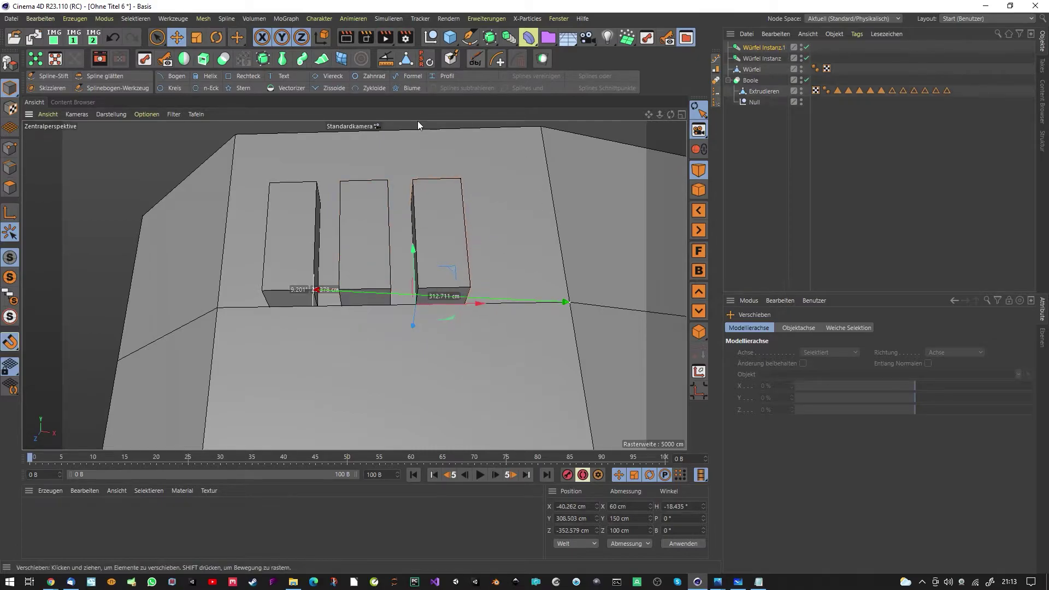
Step: Measure the gap between the two instances and adjust distance 1, placing the new copy at X -41.755 cm and Z -352.082 cm
{"action": "left_click", "coordinate": [386, 58]}
{"action": "left_click", "coordinate": [418, 289]}
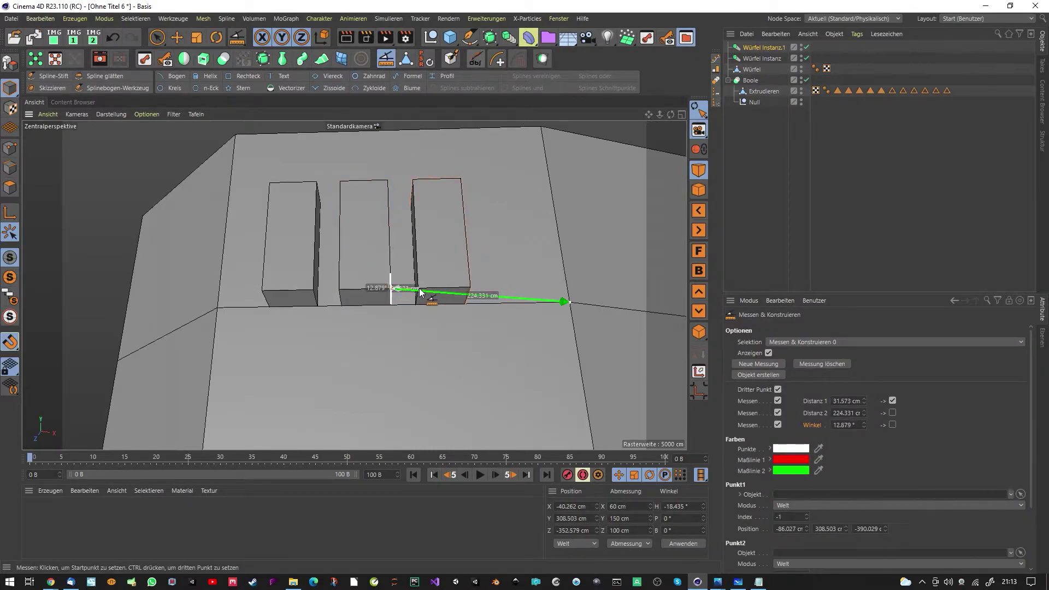
{"action": "double_click", "coordinate": [846, 405]}
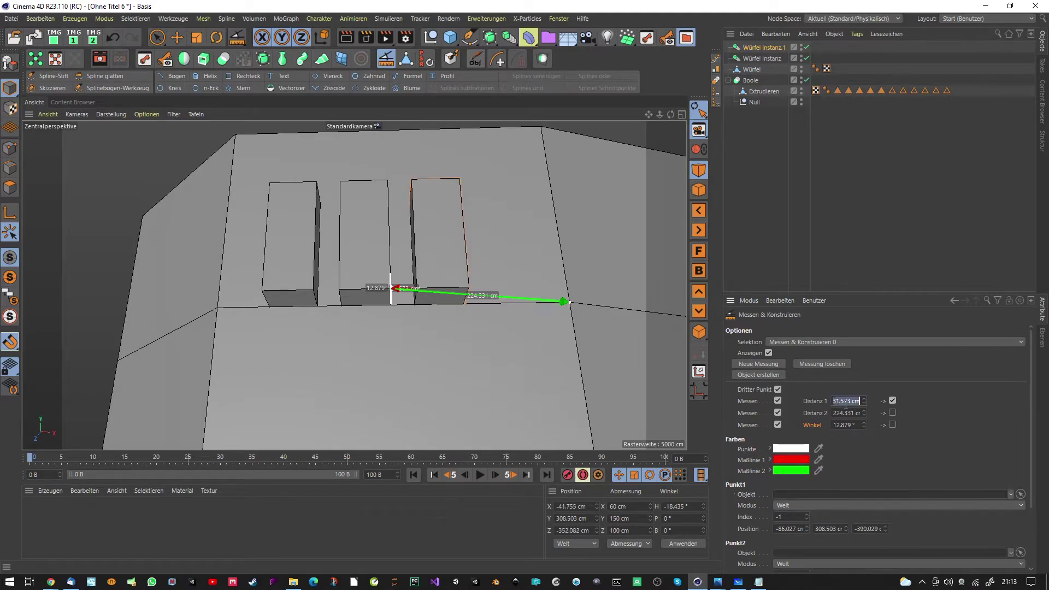
Step: Select the cube and both instances and move them together along the face to about X -107.9 cm and Z -330 cm
{"action": "double_click", "coordinate": [763, 58]}
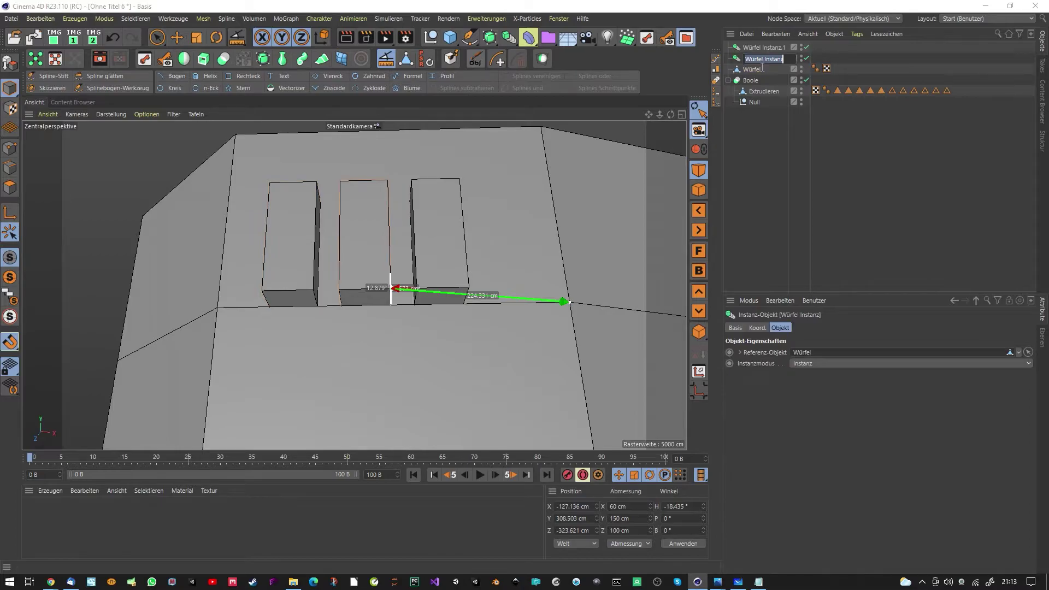
{"action": "left_click", "coordinate": [762, 67]}
{"action": "left_click", "coordinate": [752, 69]}
{"action": "left_click", "coordinate": [751, 59], "text": "ctrl"}
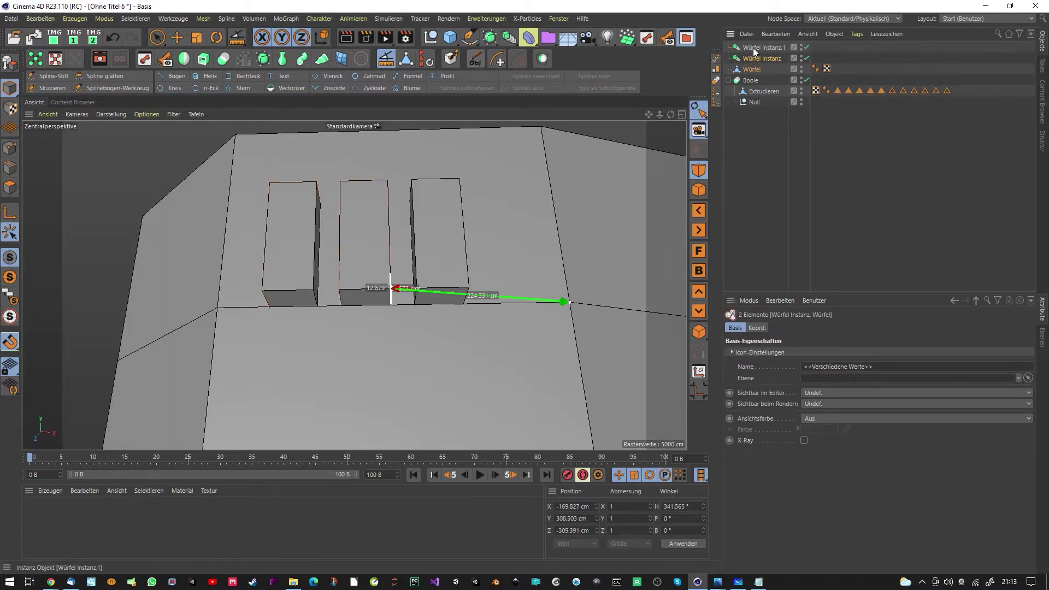
{"action": "left_click", "coordinate": [755, 49], "text": "ctrl"}
{"action": "key", "text": "e"}
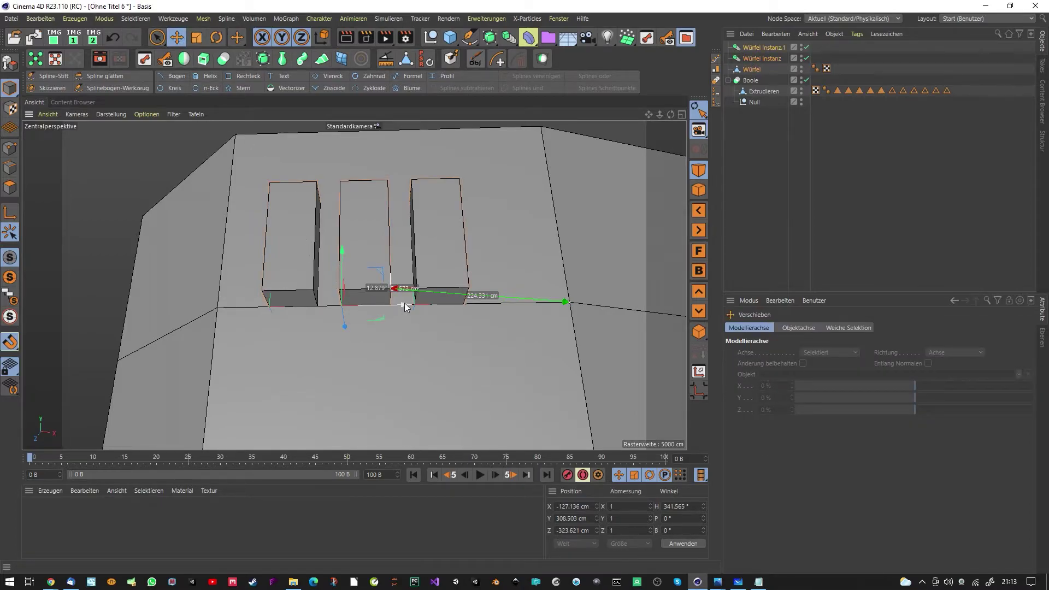
{"action": "left_click_drag", "start_coordinate": [404, 299], "coordinate": [421, 298]}
Step: Nest the cube and both instances in the Boole's Null to cut three openings into the face, and select the newest instance
{"action": "left_click_drag", "start_coordinate": [759, 48], "coordinate": [754, 102]}
{"action": "left_click_drag", "start_coordinate": [458, 218], "coordinate": [438, 339], "text": "alt"}
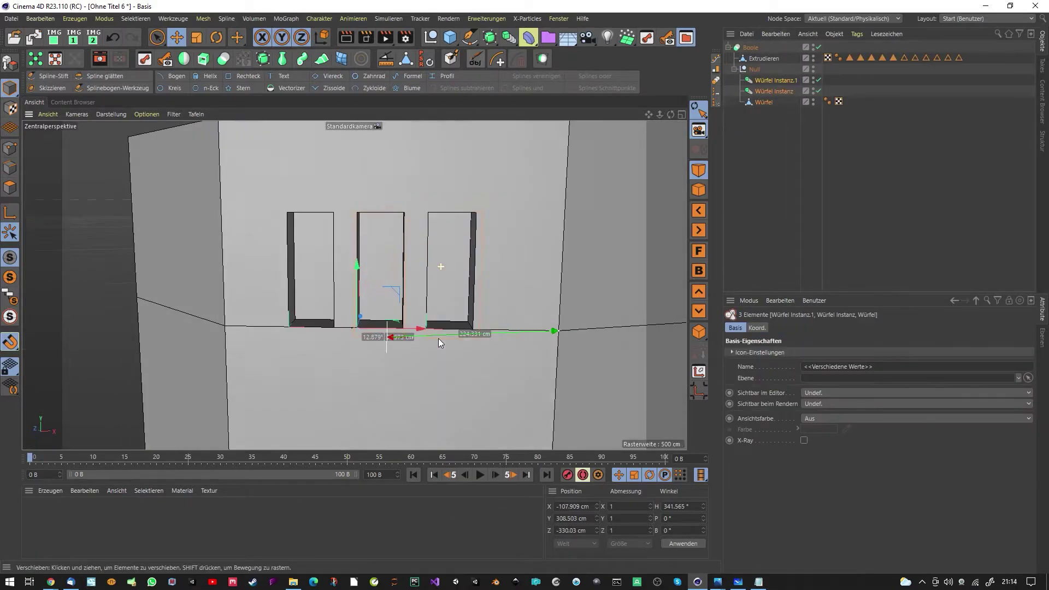
{"action": "scroll", "coordinate": [485, 322], "scroll_direction": "down", "scroll_amount": 2}
{"action": "middle_click_drag", "start_coordinate": [485, 316], "coordinate": [387, 296], "text": "alt"}
{"action": "left_click", "coordinate": [757, 80]}
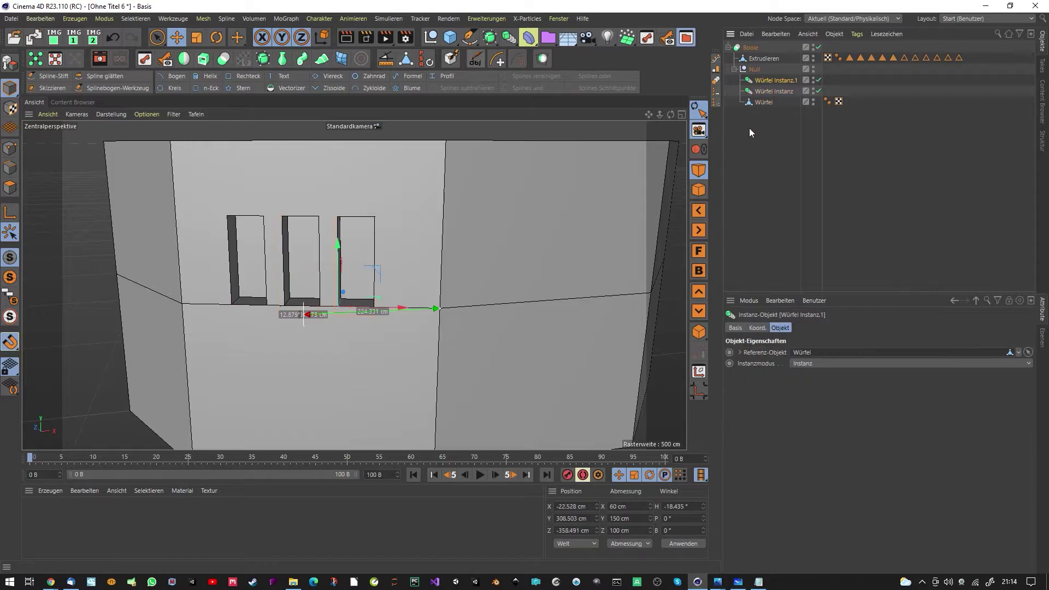
{"action": "left_click_drag", "start_coordinate": [489, 276], "coordinate": [454, 263], "text": "alt"}
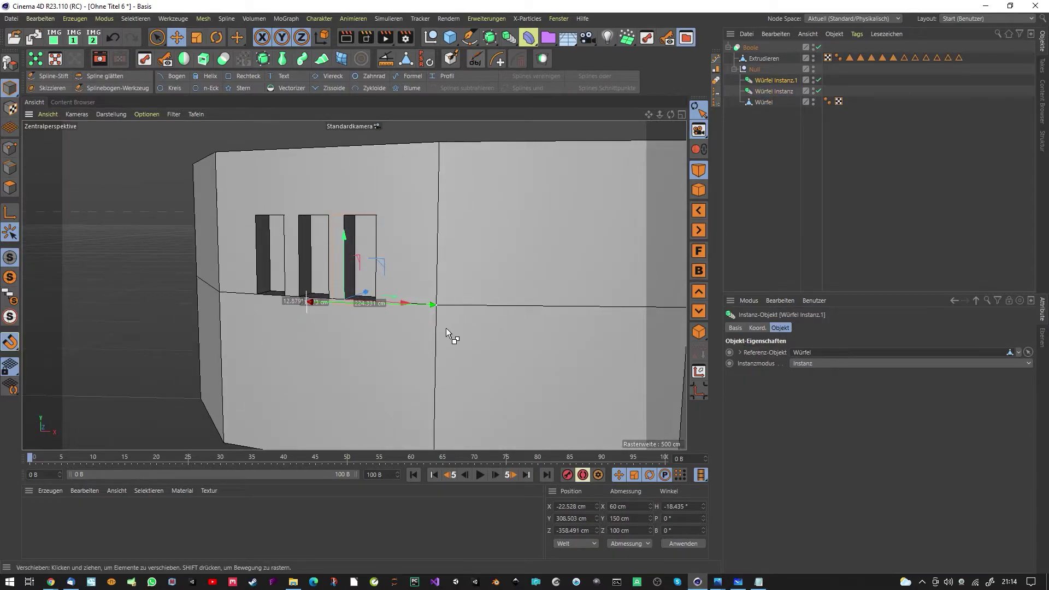
Step: Duplicate the selected instance to the adjacent face's corner at X 137.25 cm, Z -411.75 cm and rotate its heading to -22.822°
{"action": "left_click_drag", "start_coordinate": [446, 328], "coordinate": [599, 181], "text": "ctrl"}
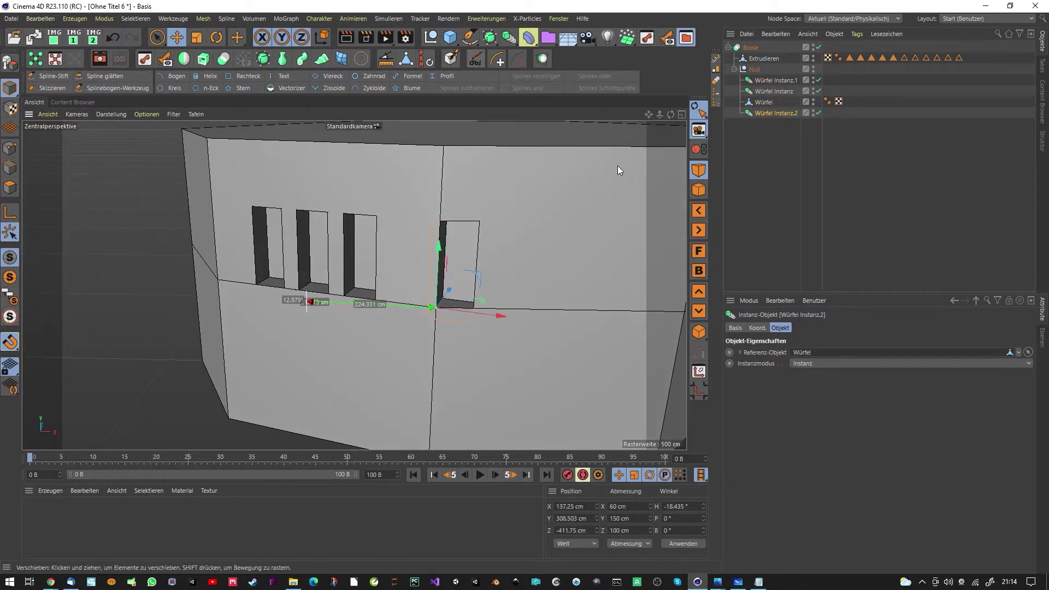
{"action": "key", "text": "r"}
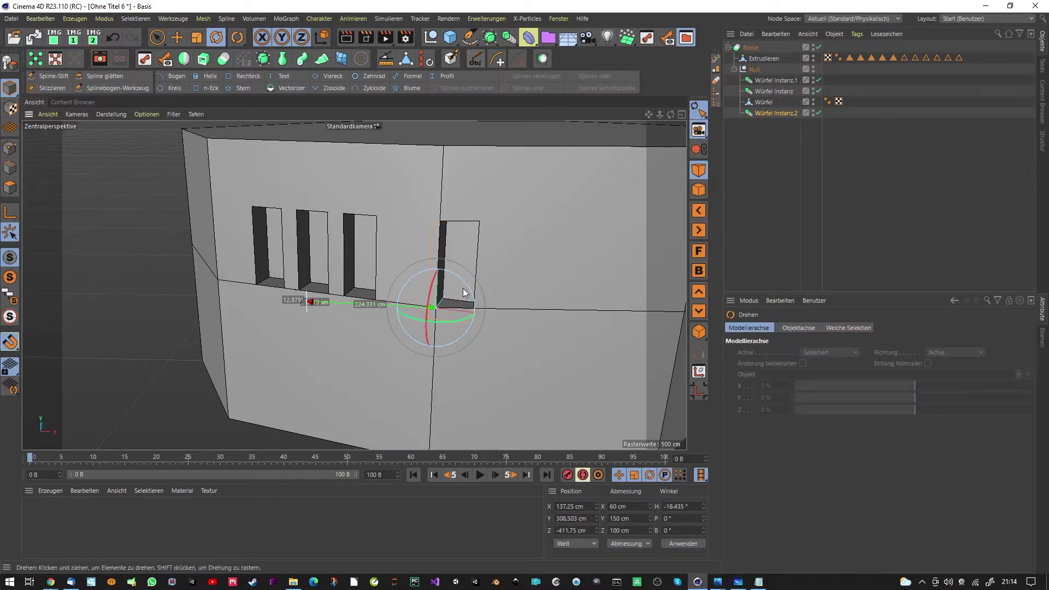
{"action": "left_click_drag", "start_coordinate": [457, 319], "coordinate": [446, 323]}
Step: Move the new instance out of the Boole and measure the angle between its 60 cm edge and the face's edge from their shared corner
{"action": "left_click_drag", "start_coordinate": [776, 113], "coordinate": [763, 134]}
{"action": "left_click_drag", "start_coordinate": [523, 328], "coordinate": [394, 172], "text": "alt"}
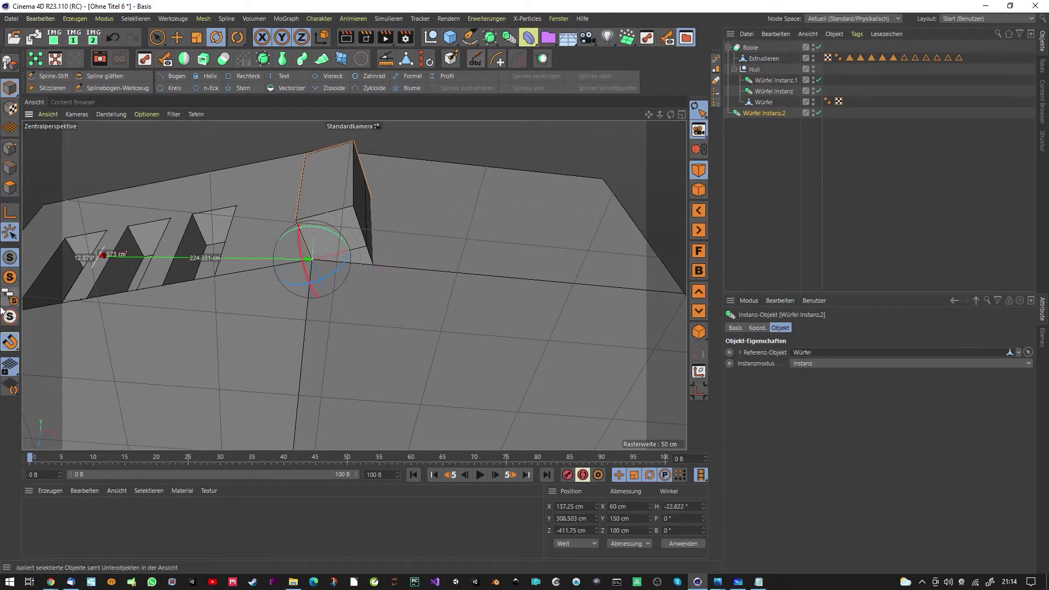
{"action": "scroll", "coordinate": [358, 254], "scroll_direction": "up", "scroll_amount": 2}
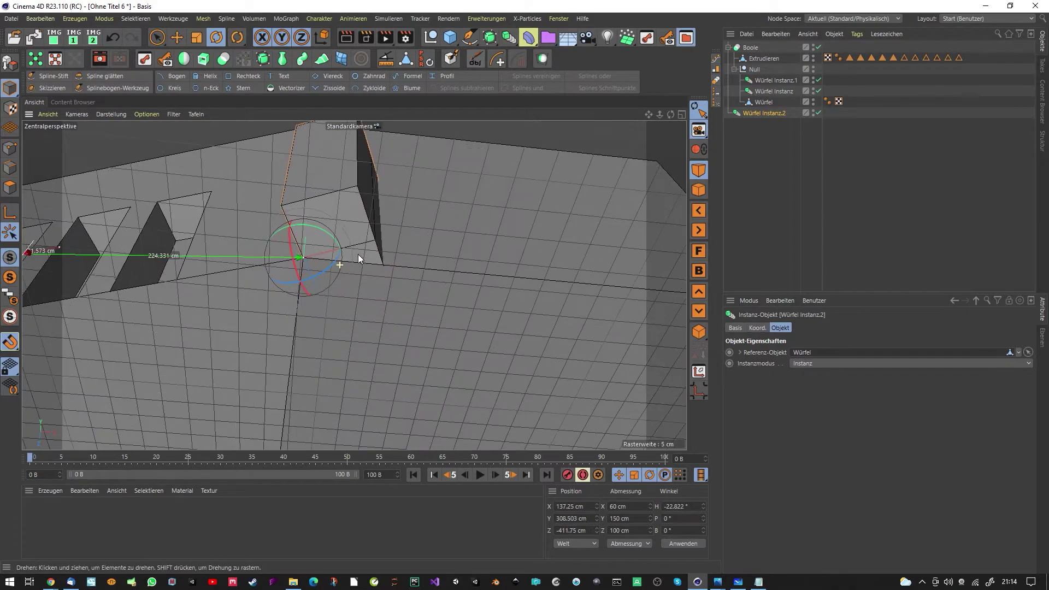
{"action": "left_click", "coordinate": [386, 59]}
{"action": "middle_click_drag", "start_coordinate": [348, 273], "coordinate": [314, 262], "text": "alt"}
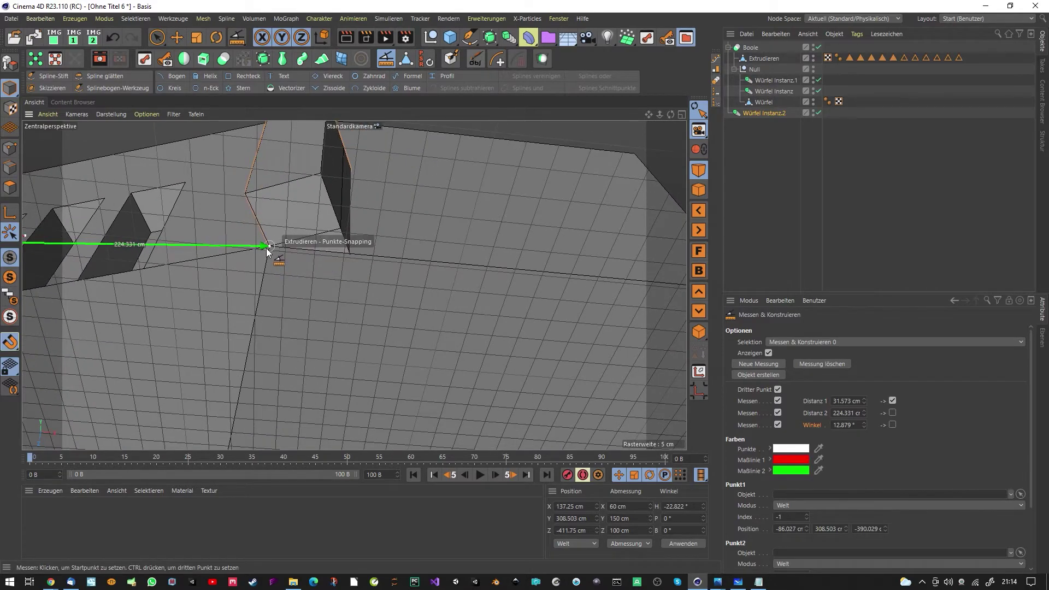
{"action": "left_click", "coordinate": [346, 234], "text": "ctrl"}
{"action": "scroll", "coordinate": [340, 268], "scroll_direction": "down", "scroll_amount": 2}
{"action": "middle_click_drag", "start_coordinate": [636, 324], "coordinate": [615, 324], "text": "alt"}
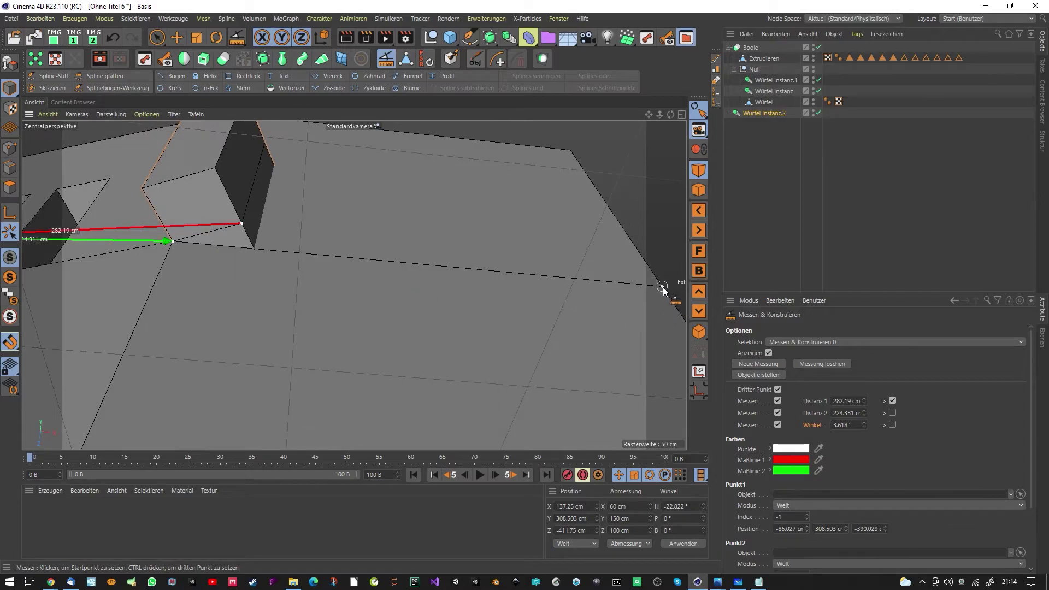
{"action": "left_click", "coordinate": [662, 287], "text": "ctrl"}
{"action": "left_click", "coordinate": [178, 240]}
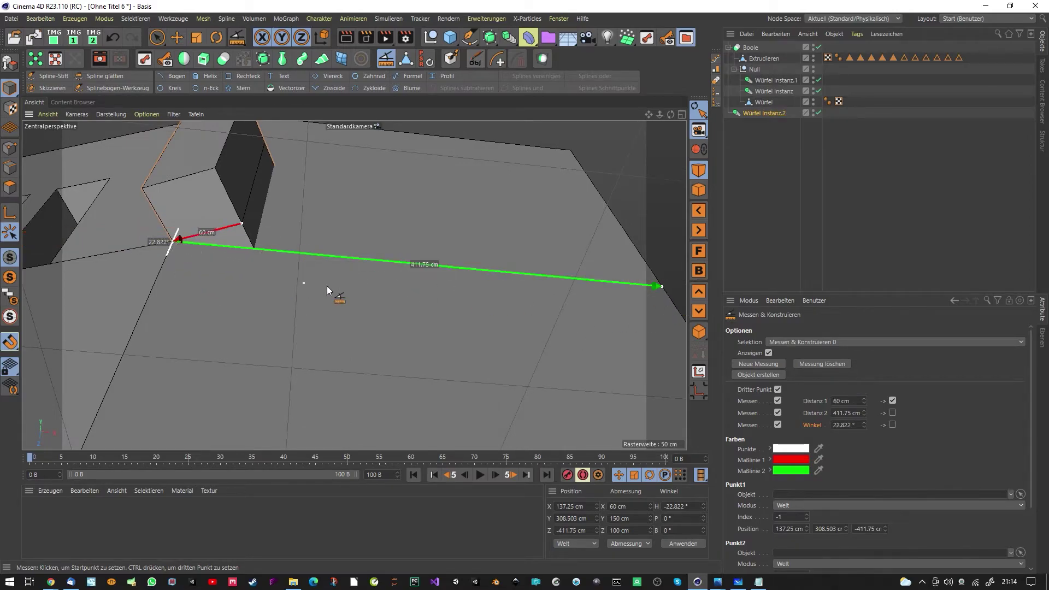
Step: Set the measured angle to 0° with its direction arrow enabled, turning the instance to a heading of 0°
{"action": "key", "text": "Return"}
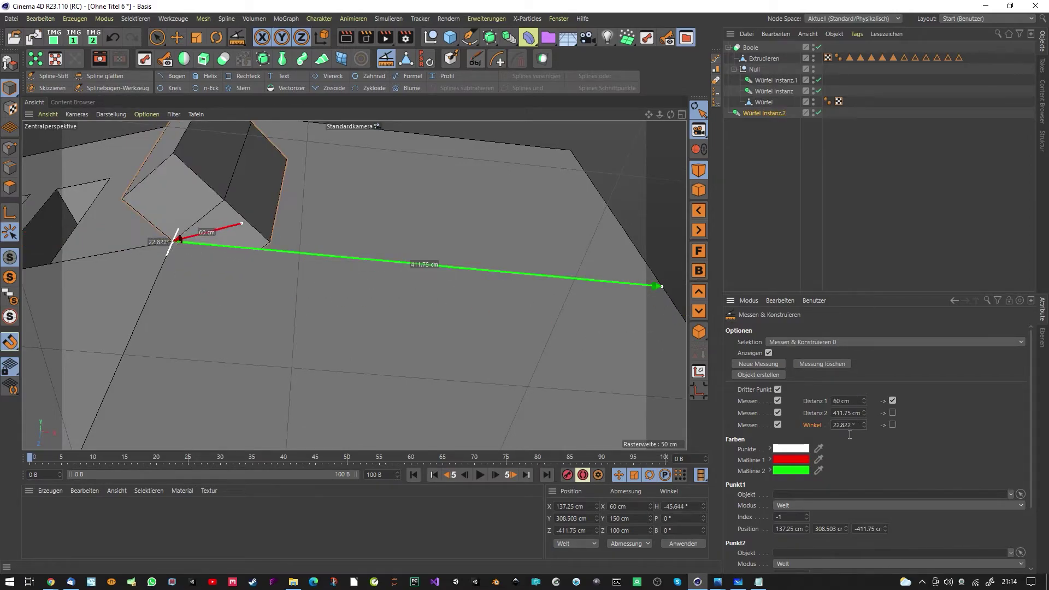
{"action": "left_click", "coordinate": [113, 37]}
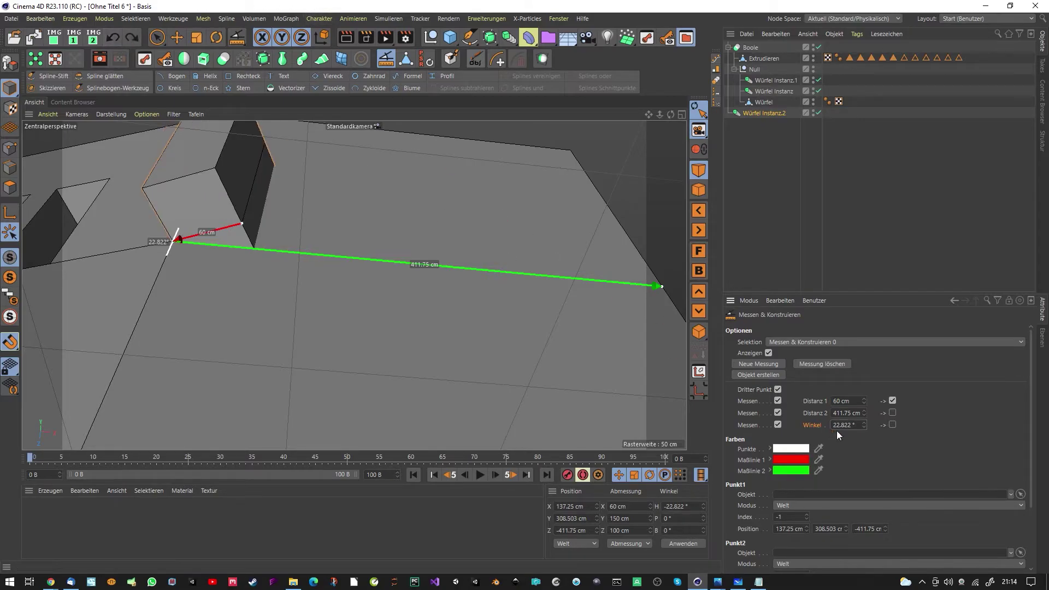
{"action": "double_click", "coordinate": [855, 426]}
{"action": "type", "text": "0"}
{"action": "key", "text": "Return"}
{"action": "scroll", "coordinate": [284, 260], "scroll_direction": "down", "scroll_amount": 2}
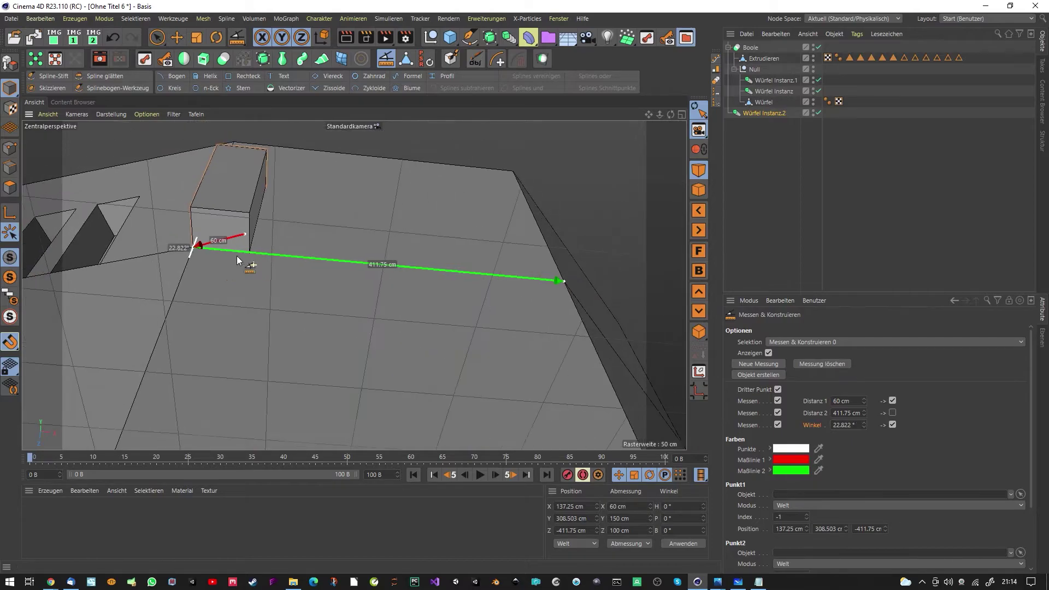
{"action": "left_click_drag", "start_coordinate": [237, 255], "coordinate": [252, 209], "text": "alt"}
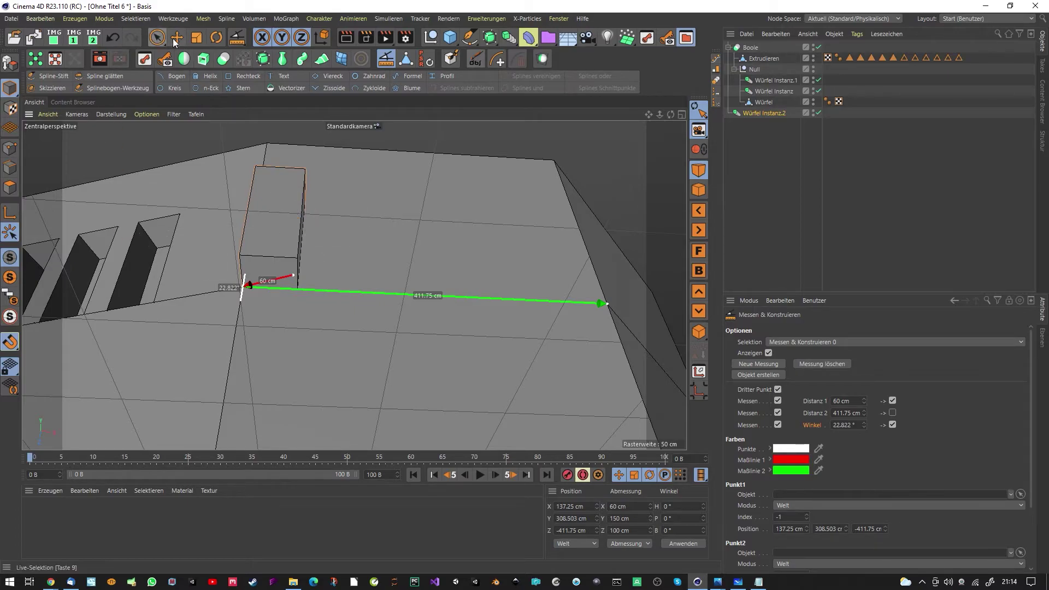
Step: Duplicate the aligned instance along the face and adjust the measured gap between the two, placing the copy at X 227.25 cm
{"action": "key", "text": "e"}
{"action": "left_click_drag", "start_coordinate": [323, 270], "coordinate": [326, 294]}
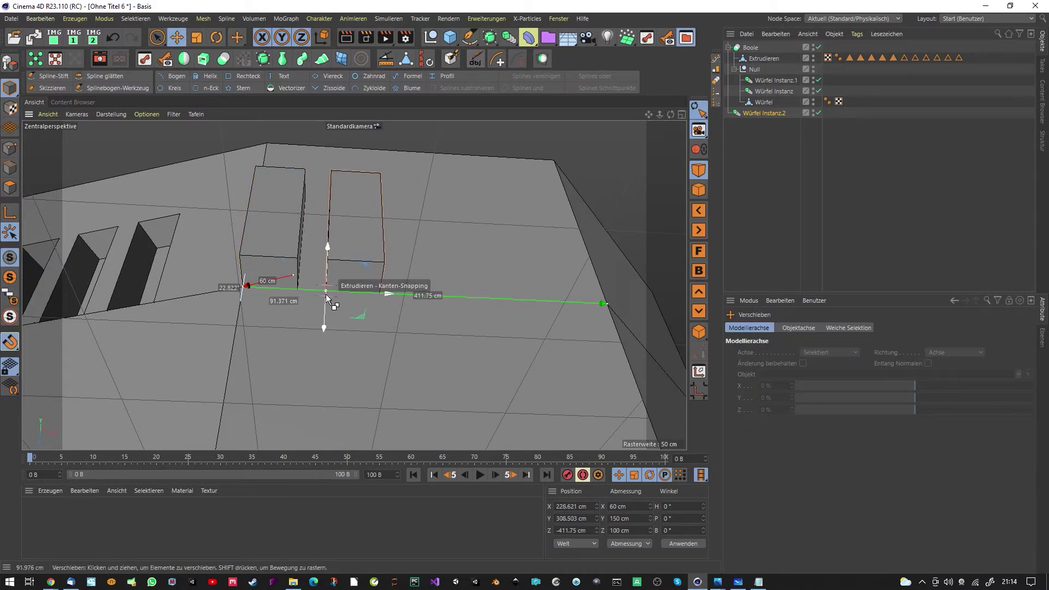
{"action": "left_click", "coordinate": [385, 59]}
{"action": "left_click_drag", "start_coordinate": [247, 285], "coordinate": [300, 258]}
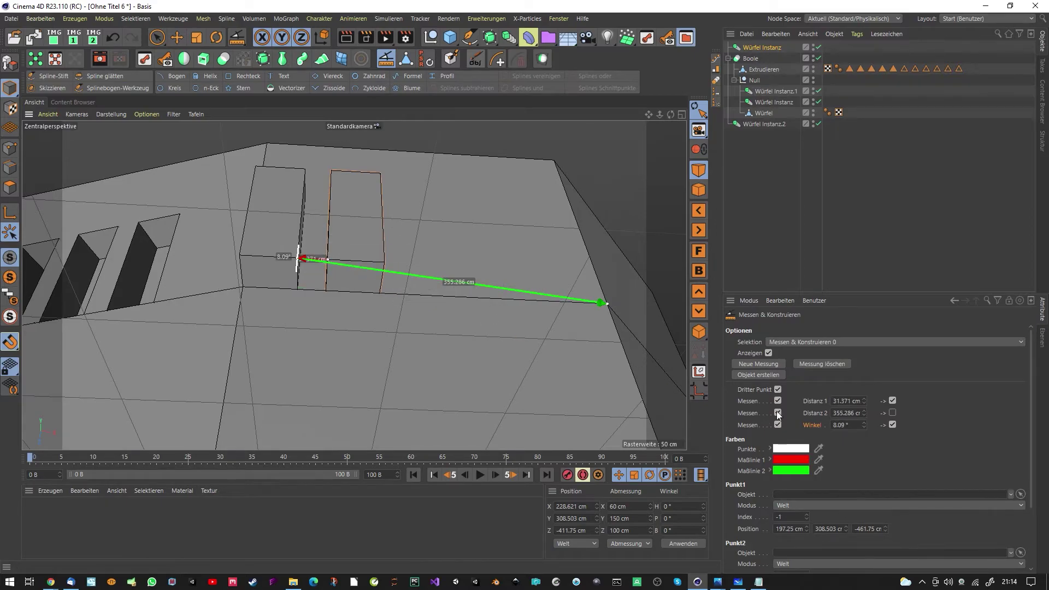
{"action": "left_click", "coordinate": [856, 409]}
{"action": "key", "text": "Return"}
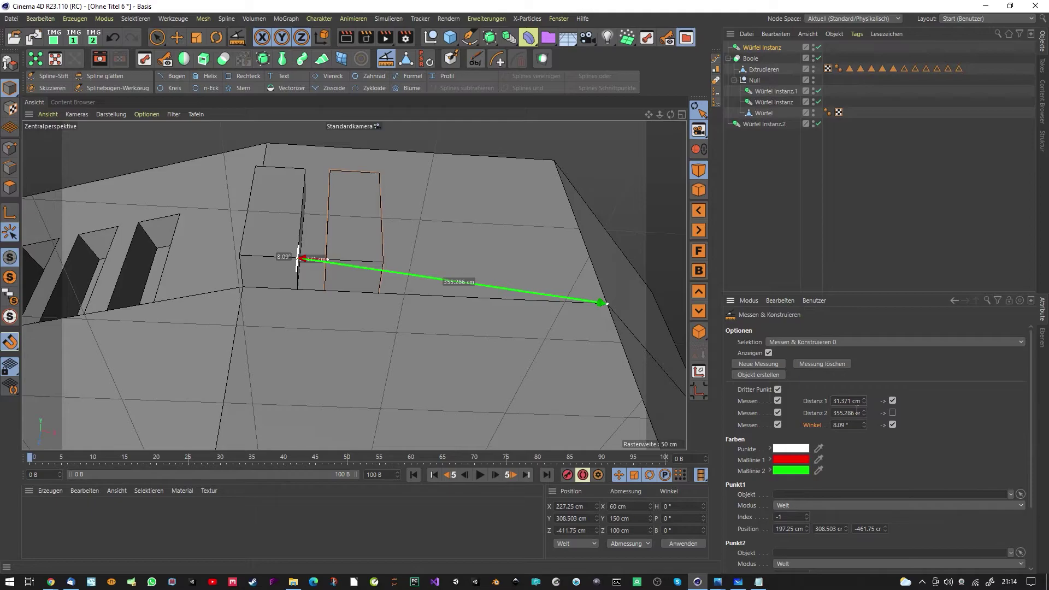
Step: Duplicate the second instance along the face and set the measured gap between them to 30 cm, placing the copy at X 317.25 cm
{"action": "left_click", "coordinate": [177, 37]}
{"action": "left_click_drag", "start_coordinate": [381, 298], "coordinate": [405, 294]}
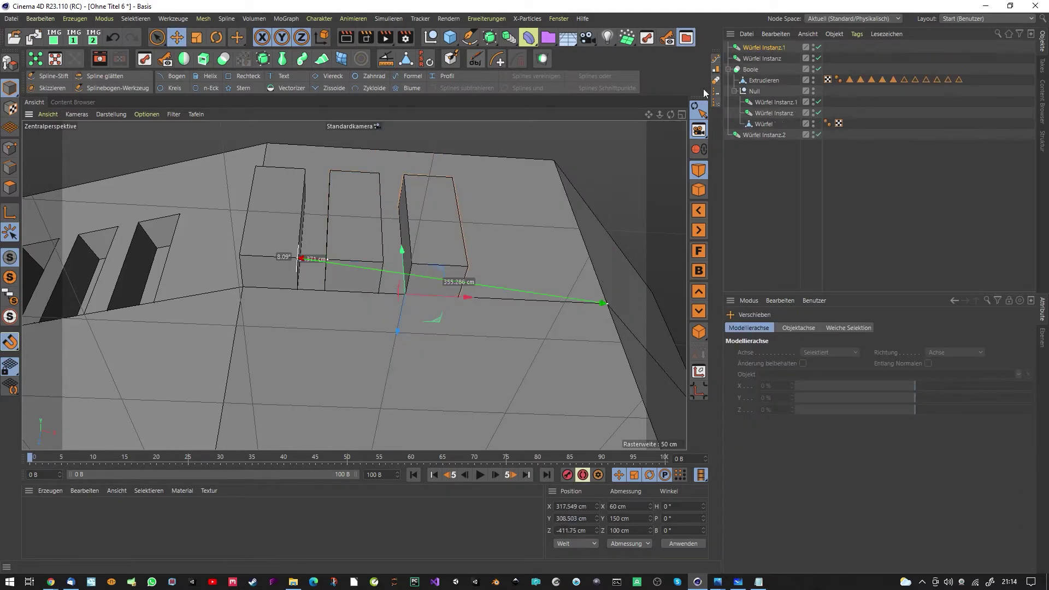
{"action": "left_click", "coordinate": [385, 59]}
{"action": "left_click", "coordinate": [411, 266]}
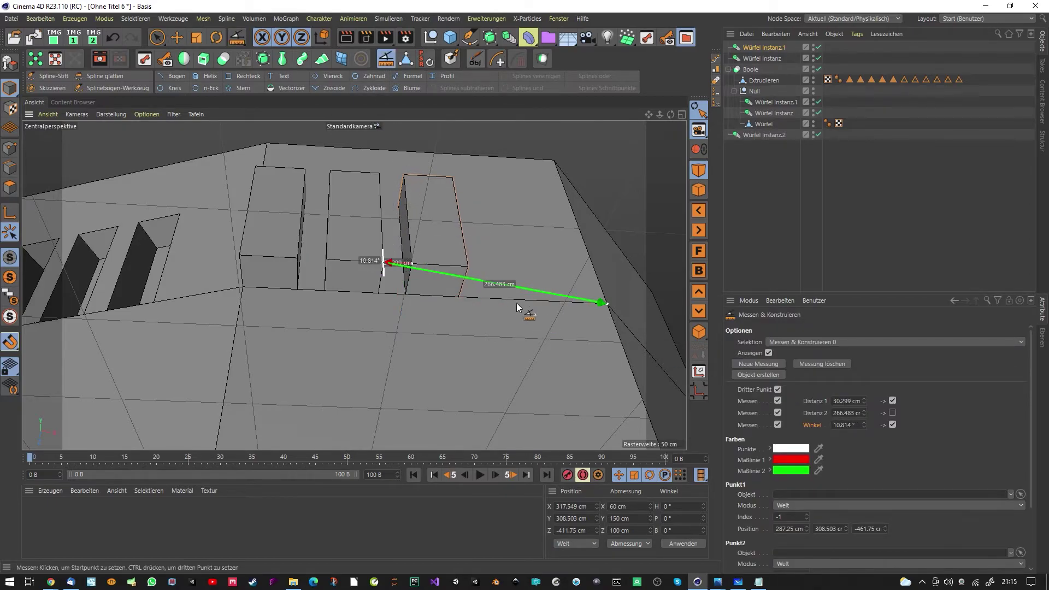
{"action": "scroll", "coordinate": [513, 297], "scroll_direction": "up", "scroll_amount": 5}
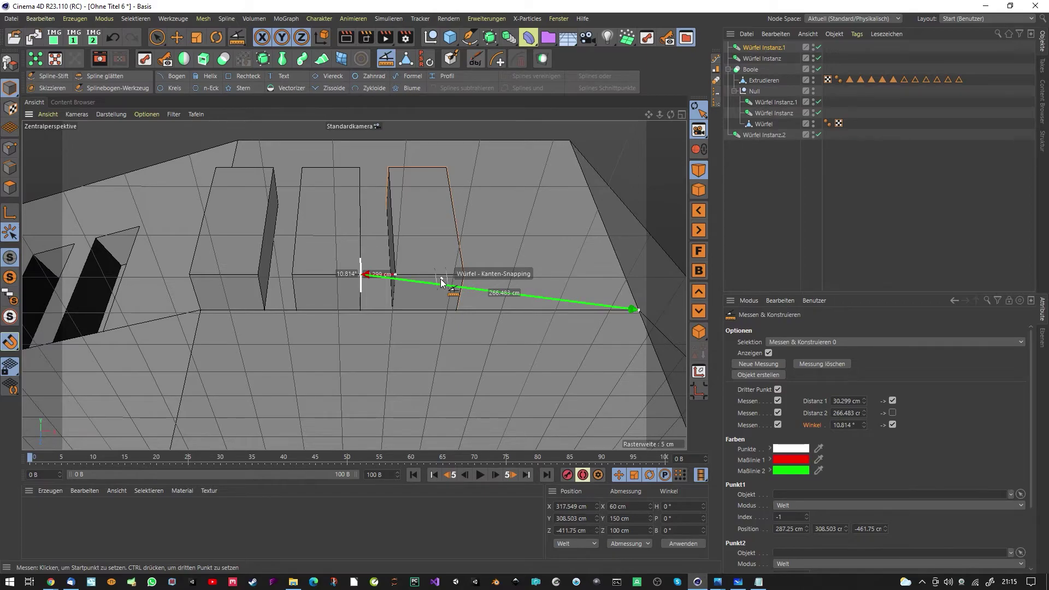
{"action": "left_click", "coordinate": [853, 404]}
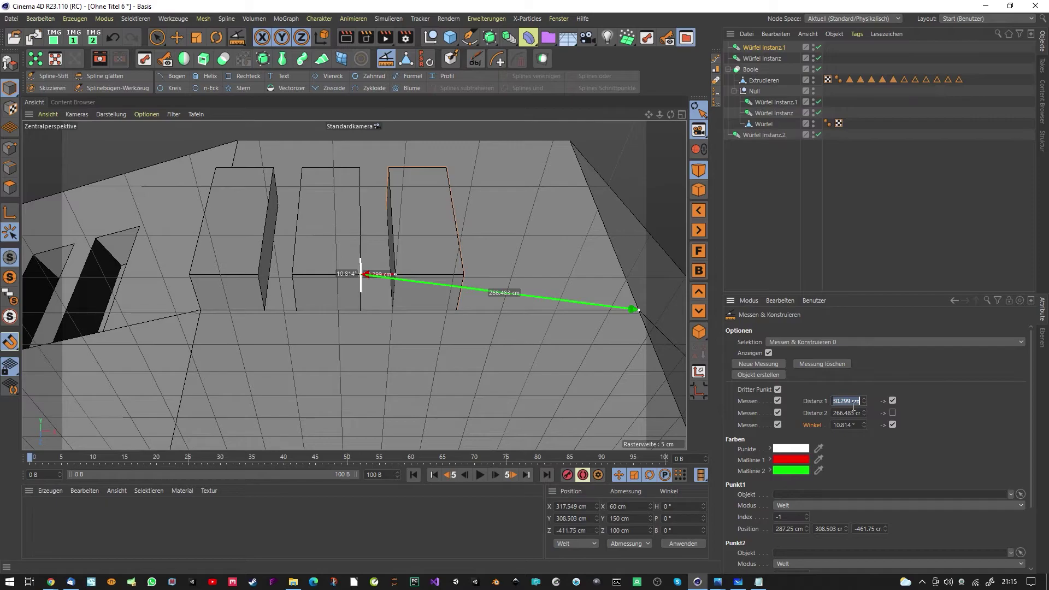
{"action": "type", "text": "30"}
{"action": "key", "text": "Return"}
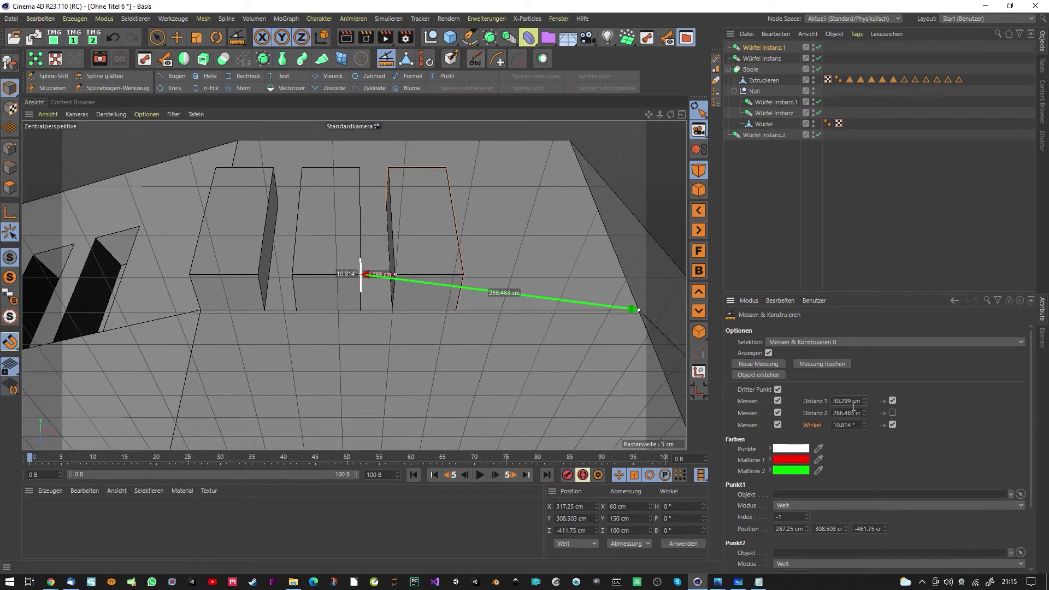
Step: Select the three instances outside the Boole and move them together along the face by about 70 cm in X
{"action": "left_click", "coordinate": [751, 58]}
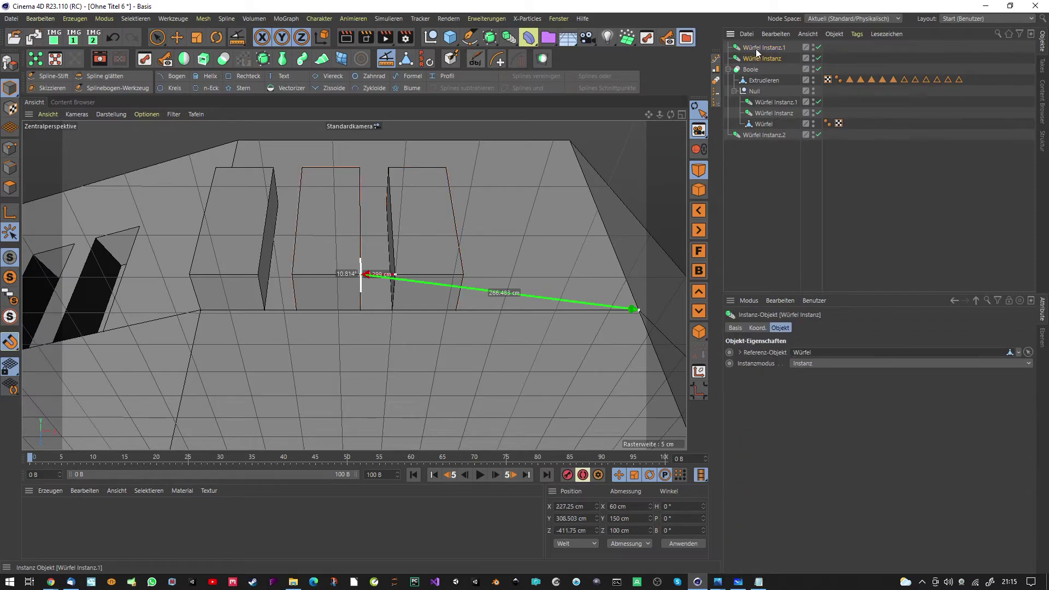
{"action": "left_click", "coordinate": [755, 48], "text": "ctrl"}
{"action": "left_click", "coordinate": [762, 134], "text": "ctrl"}
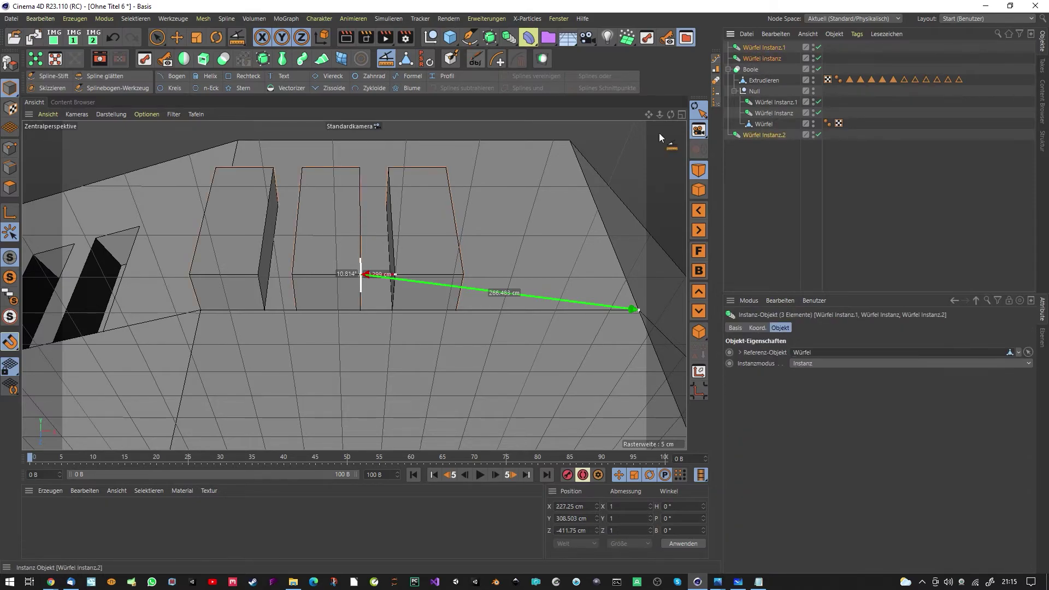
{"action": "key", "text": "e"}
{"action": "left_click_drag", "start_coordinate": [368, 310], "coordinate": [435, 308]}
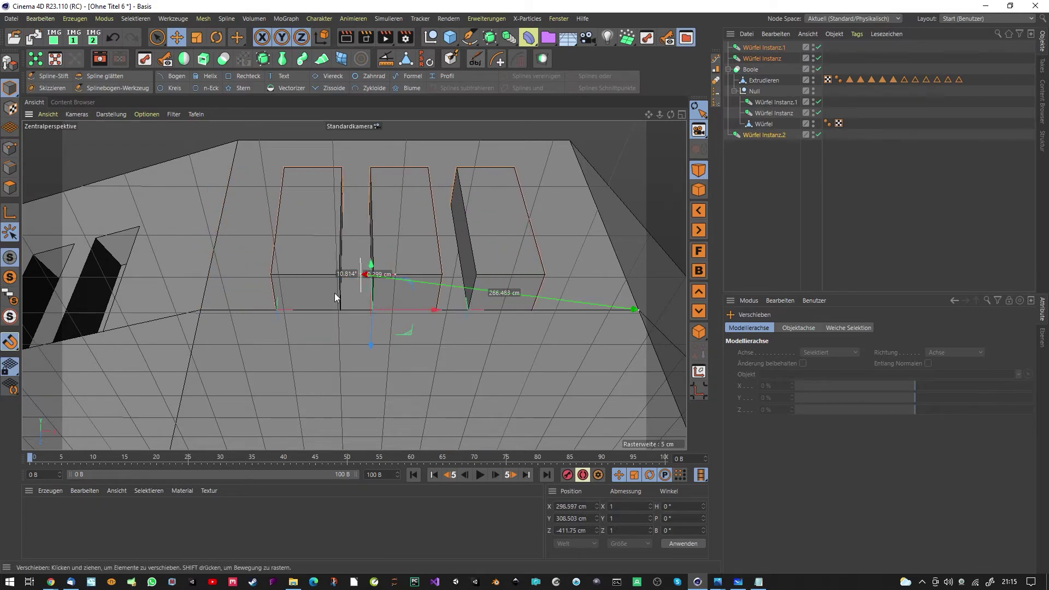
Step: Measure from the face's corner to the first instance and set distance 1 to 70 cm for the three selected instances
{"action": "left_click", "coordinate": [386, 58]}
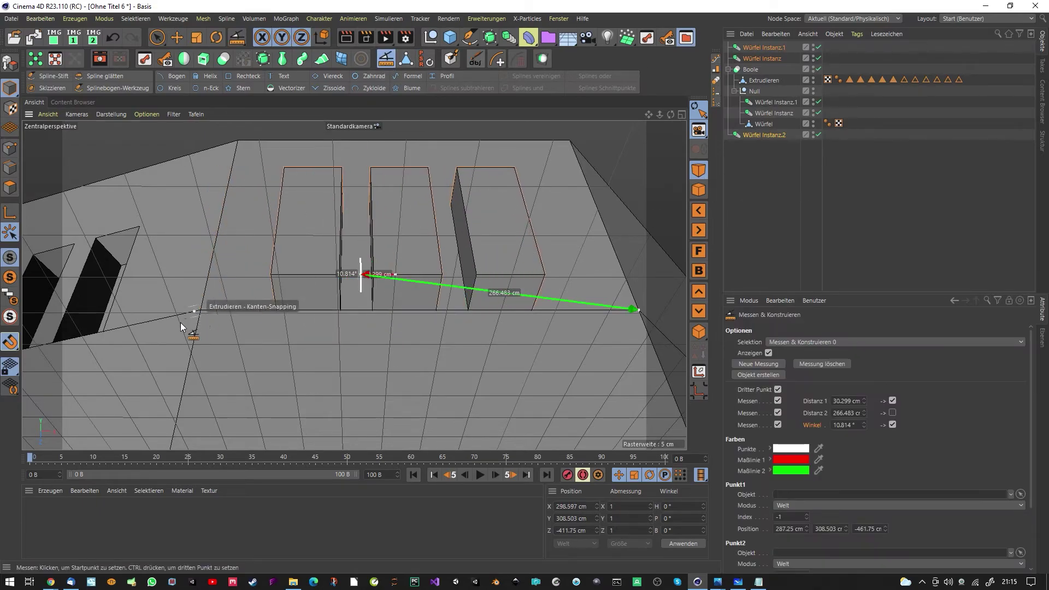
{"action": "left_click", "coordinate": [200, 311]}
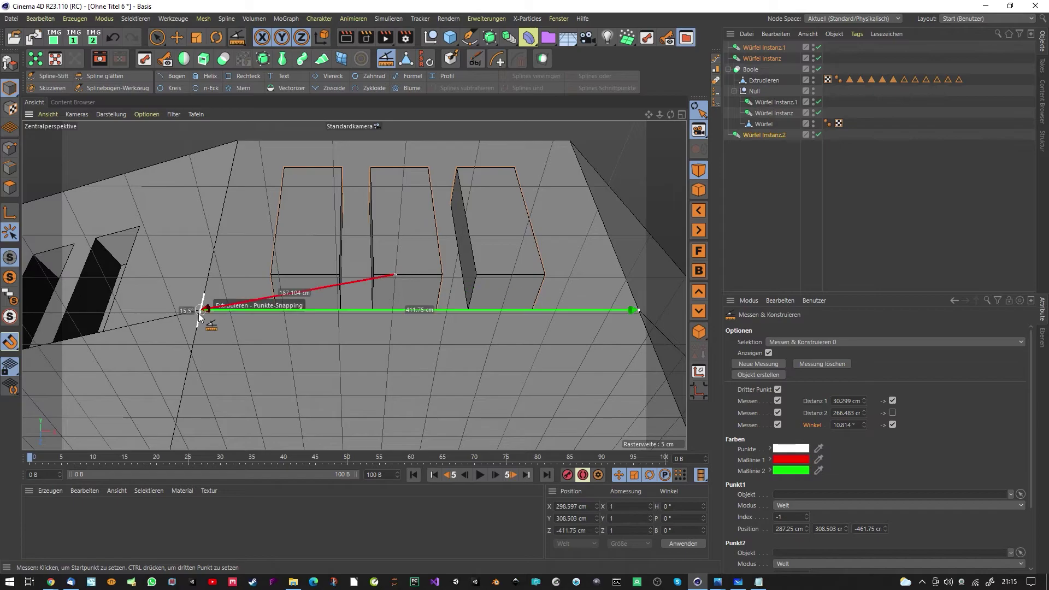
{"action": "left_click", "coordinate": [275, 315]}
{"action": "left_click", "coordinate": [841, 404]}
{"action": "type", "text": "70"}
{"action": "key", "text": "Return"}
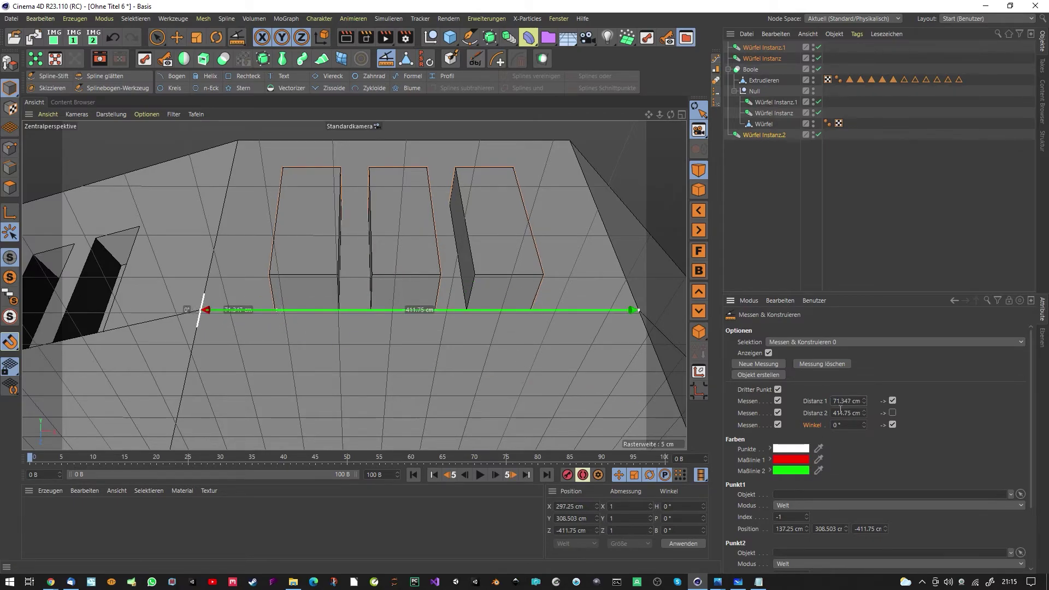
Step: Nest the three selected instances in the Boole's Null to cut three more openings into the adjacent face
{"action": "left_click_drag", "start_coordinate": [764, 50], "coordinate": [764, 92]}
{"action": "left_click_drag", "start_coordinate": [316, 250], "coordinate": [375, 344], "text": "alt"}
{"action": "right_click_drag", "start_coordinate": [375, 344], "coordinate": [323, 354], "text": "alt"}
{"action": "middle_click_drag", "start_coordinate": [353, 285], "coordinate": [424, 227], "text": "alt"}
{"action": "left_click_drag", "start_coordinate": [234, 279], "coordinate": [449, 248], "text": "alt"}
{"action": "scroll", "coordinate": [279, 292], "scroll_direction": "down", "scroll_amount": 2}
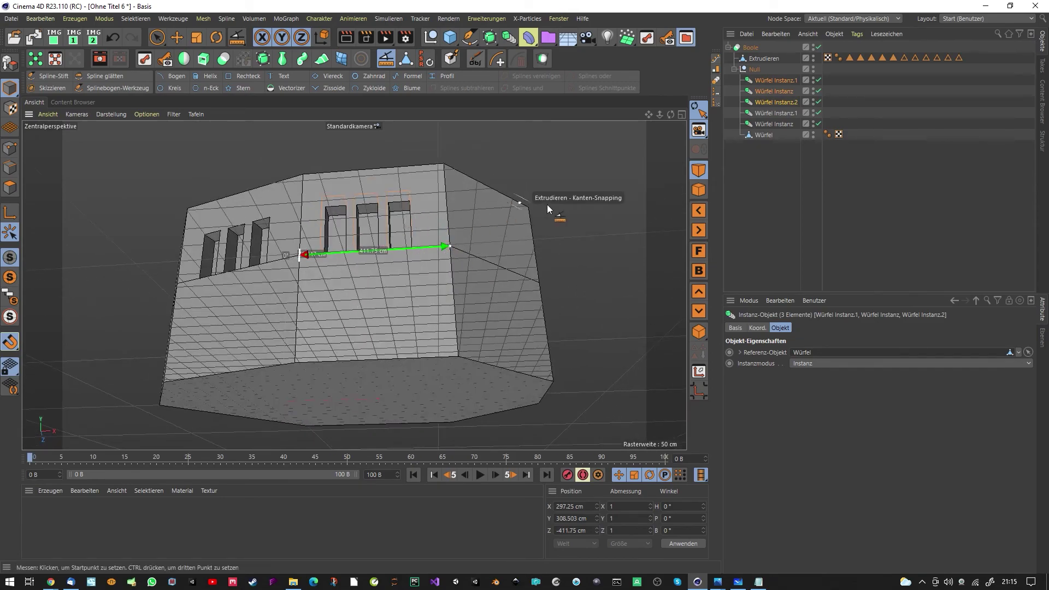
{"action": "left_click_drag", "start_coordinate": [546, 204], "coordinate": [401, 290], "text": "alt"}
{"action": "middle_click_drag", "start_coordinate": [376, 274], "coordinate": [431, 314], "text": "alt"}
{"action": "left_click_drag", "start_coordinate": [407, 269], "coordinate": [450, 220], "text": "alt"}
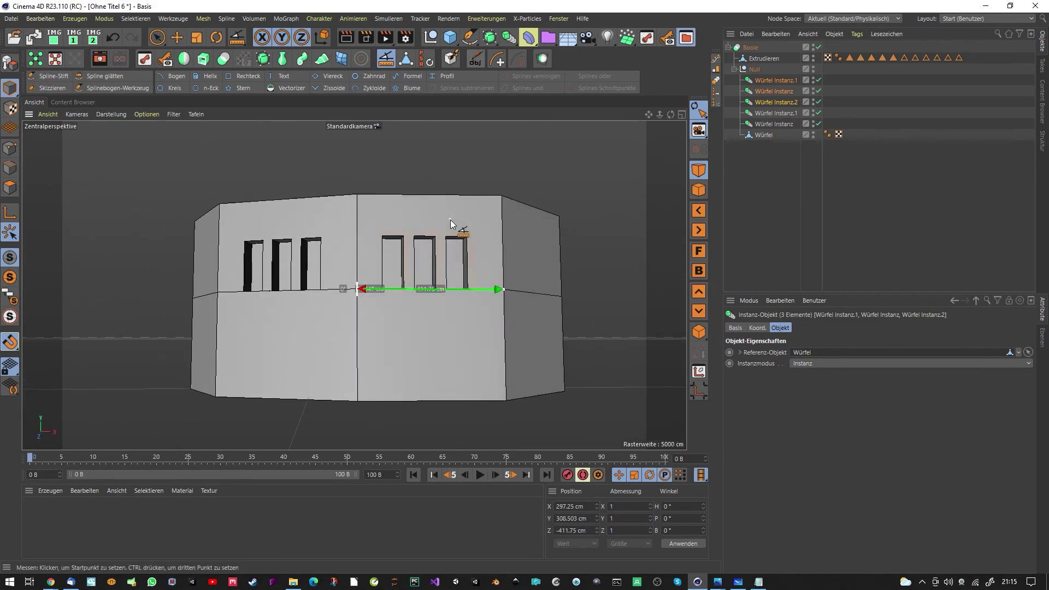